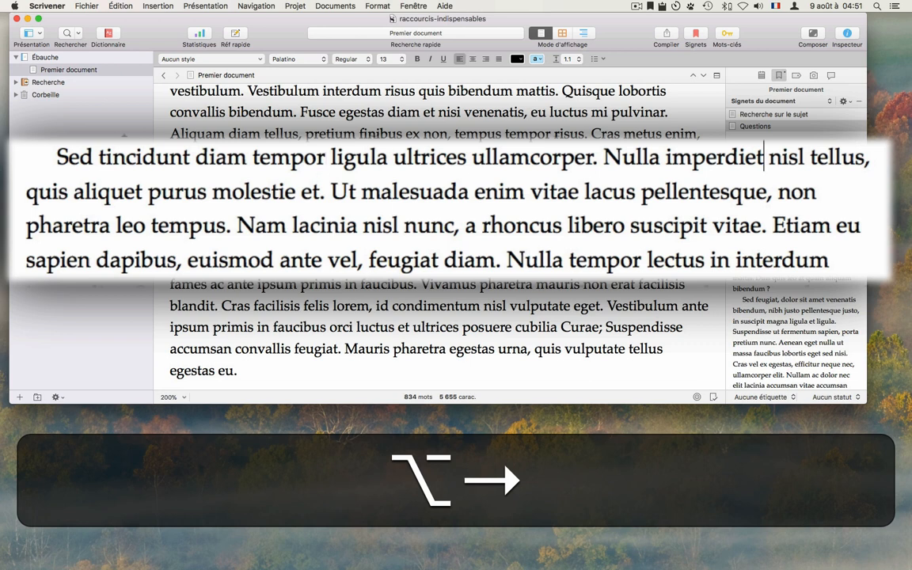
# - Move the insertion point back word by word through the paragraph beginning “Sed tincidunt” and select four consecutive words
pyautogui.hotkey('alt', 'Left')
pyautogui.hotkey('alt', 'Left')
pyautogui.hotkey('alt', 'Left')
pyautogui.hotkey('alt', 'Left')
pyautogui.hotkey('alt', 'Left')
pyautogui.hotkey('alt', 'Left')
pyautogui.hotkey('alt', 'Left')
pyautogui.hotkey('alt', 'Left')
pyautogui.hotkey('alt', 'Left')
pyautogui.hotkey('alt', 'Left')
pyautogui.hotkey('alt', 'Left')
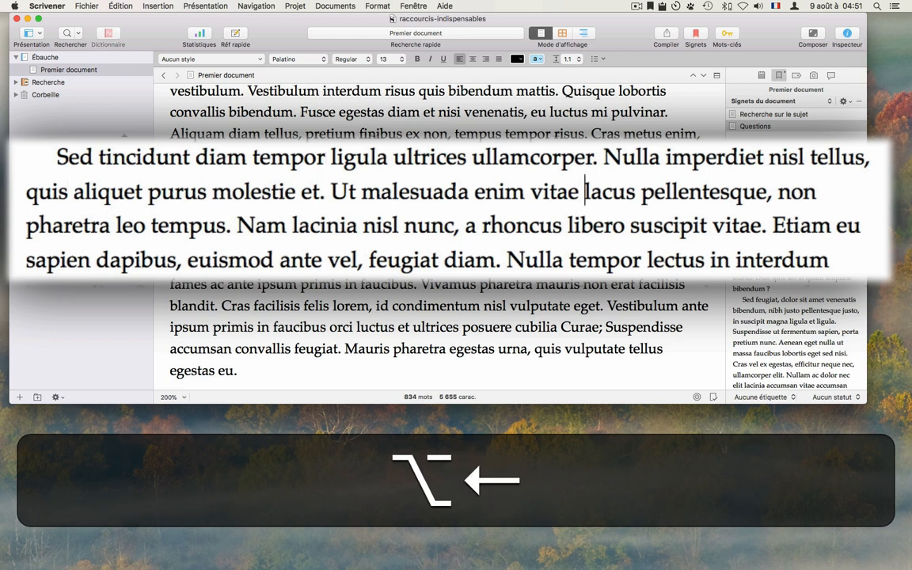
pyautogui.hotkey('alt', 'Left')
pyautogui.hotkey('alt', 'Left')
pyautogui.hotkey('alt', 'Left')
pyautogui.hotkey('alt', 'Left')
pyautogui.hotkey('alt', 'Left')
pyautogui.hotkey('alt', 'Left')
pyautogui.hotkey('alt', 'Left')
pyautogui.hotkey('alt', 'Left')
pyautogui.hotkey('alt', 'Left')
pyautogui.hotkey('alt', 'Left')
pyautogui.hotkey('alt', 'Left')
pyautogui.hotkey('alt', 'Left')
pyautogui.hotkey('alt', 'Left')
pyautogui.hotkey('alt', 'Left')
pyautogui.hotkey('alt', 'shift', 'Right')
pyautogui.hotkey('alt', 'shift', 'Right')
pyautogui.hotkey('alt', 'shift', 'Right')
pyautogui.hotkey('alt', 'shift', 'Right')
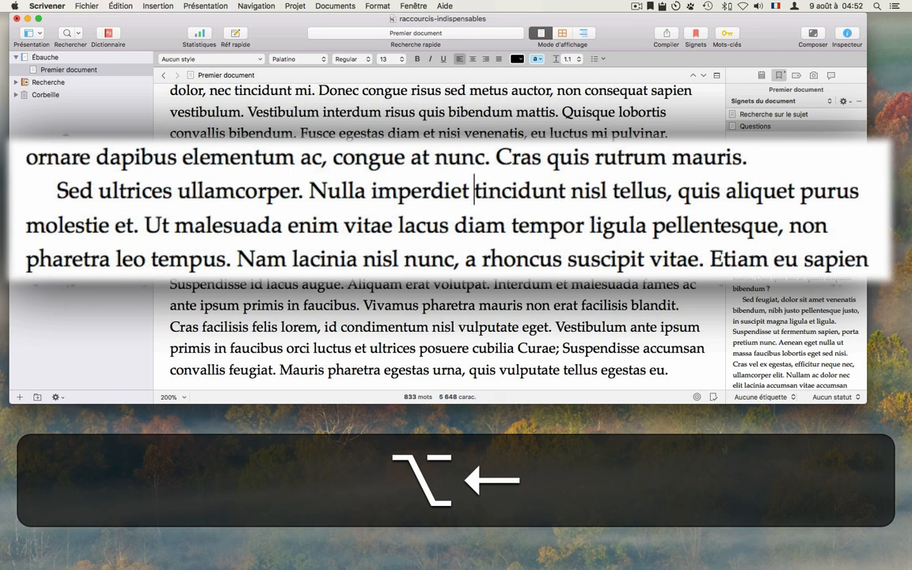
# - Delete the three words “Sed ultrices ullamcorper” at the start of the paragraph, before “Nulla imperdiet”
pyautogui.hotkey('alt', 'Left')
pyautogui.hotkey('alt', 'Left')
pyautogui.hotkey('alt', 'BackSpace')
pyautogui.hotkey('alt', 'BackSpace')
pyautogui.hotkey('alt', 'BackSpace')
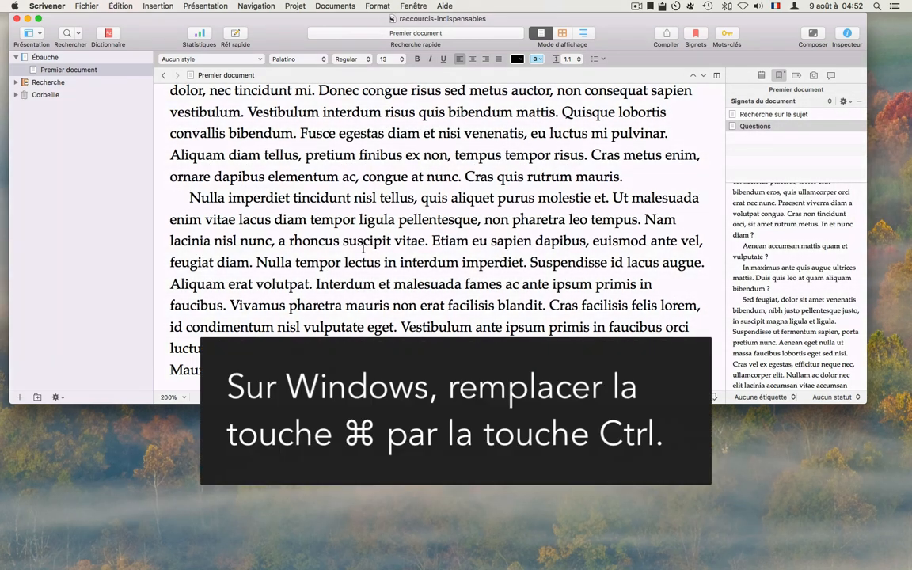
# - Select the five words “Nulla imperdiet tincidunt nisl tellus” at the start of the paragraph
pyautogui.hotkey('alt', 'shift', 'Right')
pyautogui.hotkey('alt', 'shift', 'Right')
pyautogui.hotkey('alt', 'shift', 'Right')
pyautogui.hotkey('alt', 'shift', 'Right')
pyautogui.hotkey('alt', 'shift', 'Right')
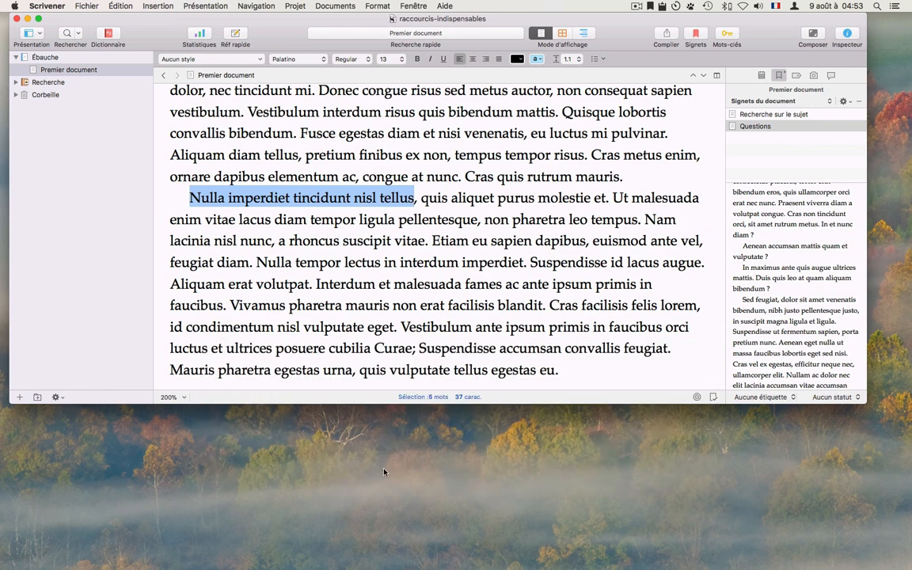
# - Cycle the keyboard focus through the document text, the inspector and the binder
pyautogui.hotkey('ctrl', 'Tab')
pyautogui.hotkey('ctrl', 'Tab')
pyautogui.hotkey('ctrl', 'Tab')
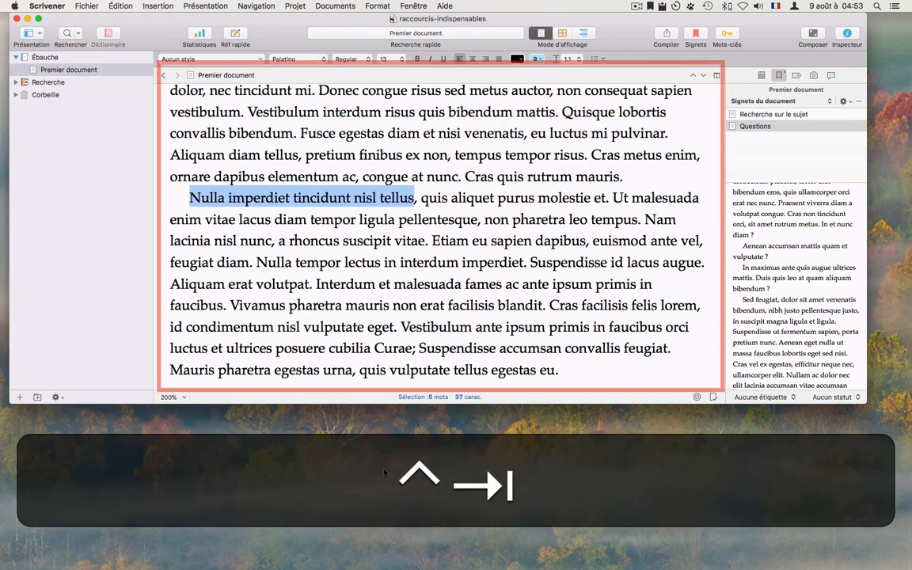
pyautogui.hotkey('ctrl', 'Tab')
pyautogui.hotkey('ctrl', 'Tab')
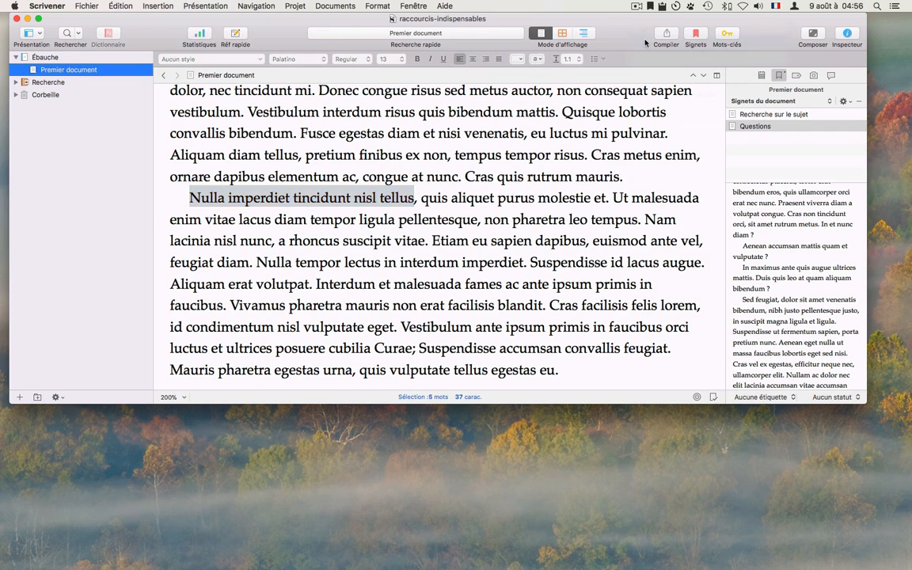
# - Return the focus to the document text and insert “Cras facilisis felis lorem.” before “Nulla imperdiet”
pyautogui.hotkey('ctrl', 'Tab')
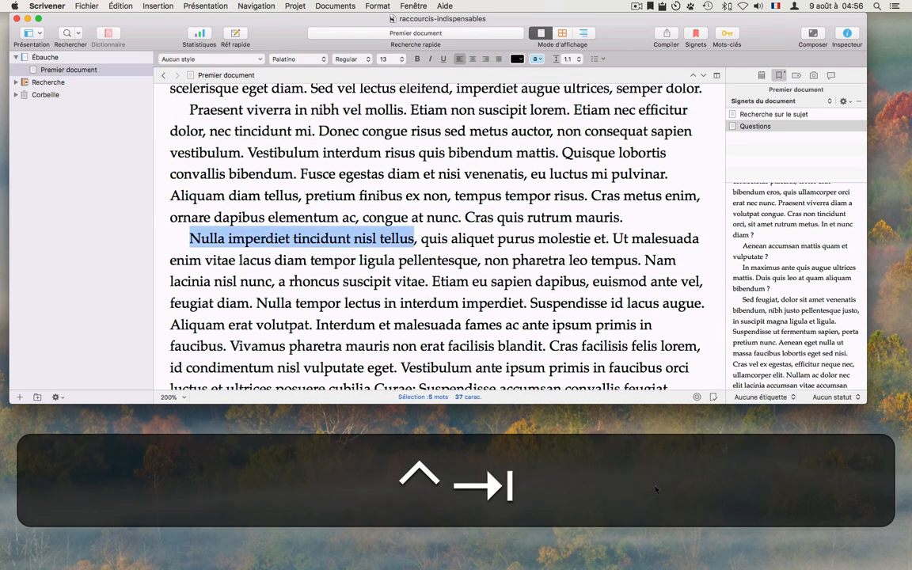
pyautogui.press('Left')
pyautogui.write('Cras facilisis felis lorem.')
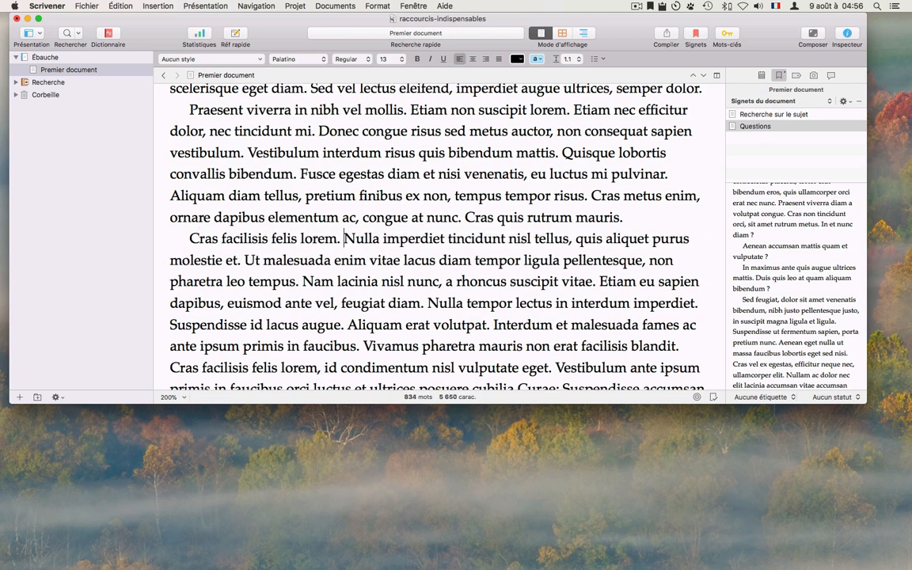
# - Create a document titled “Nouveau document vierge” below “Premier document” in the binder
pyautogui.press('ctrl')
pyautogui.hotkey('ctrl', 'Tab')
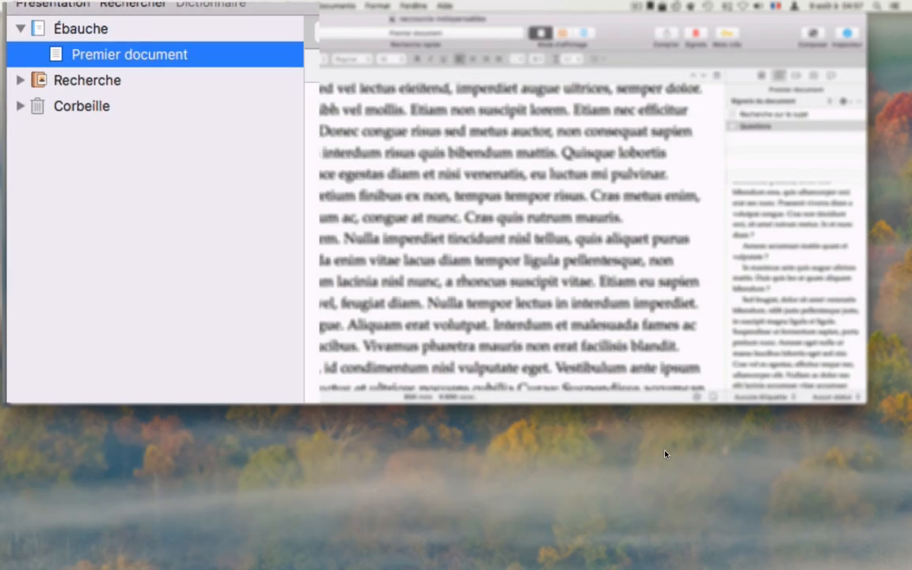
pyautogui.press('super+n')
pyautogui.write('Nouveau document vierge')
pyautogui.press('Return')
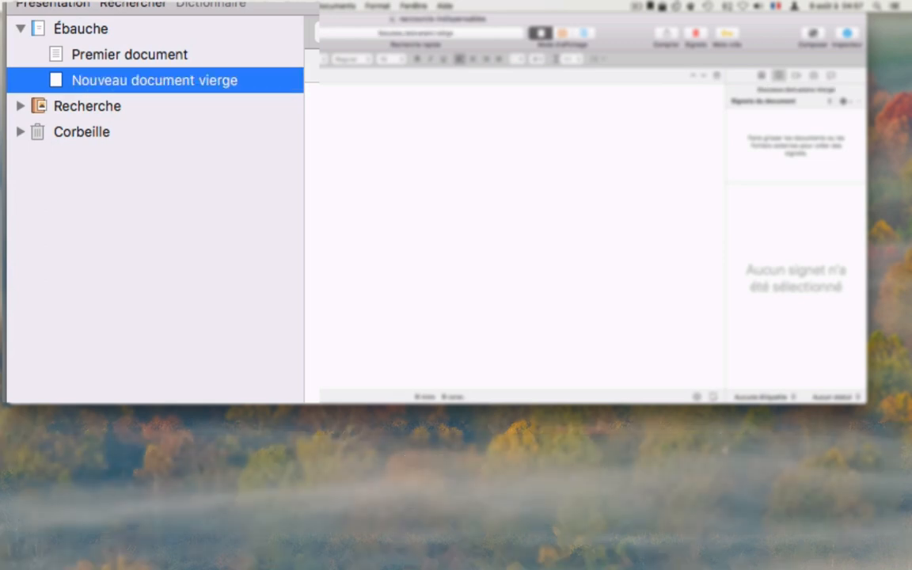
# - Create a folder named “Nouveau dossier” and add a document titled “Document dans le dossier” inside it
pyautogui.press('alt+super+n')
pyautogui.press('Return')
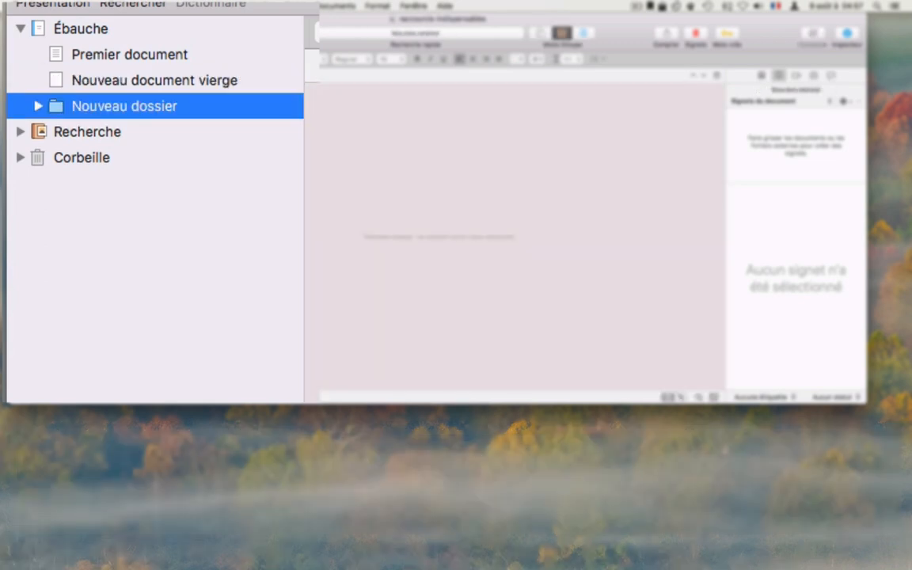
pyautogui.press('super+n')
pyautogui.write('Do')
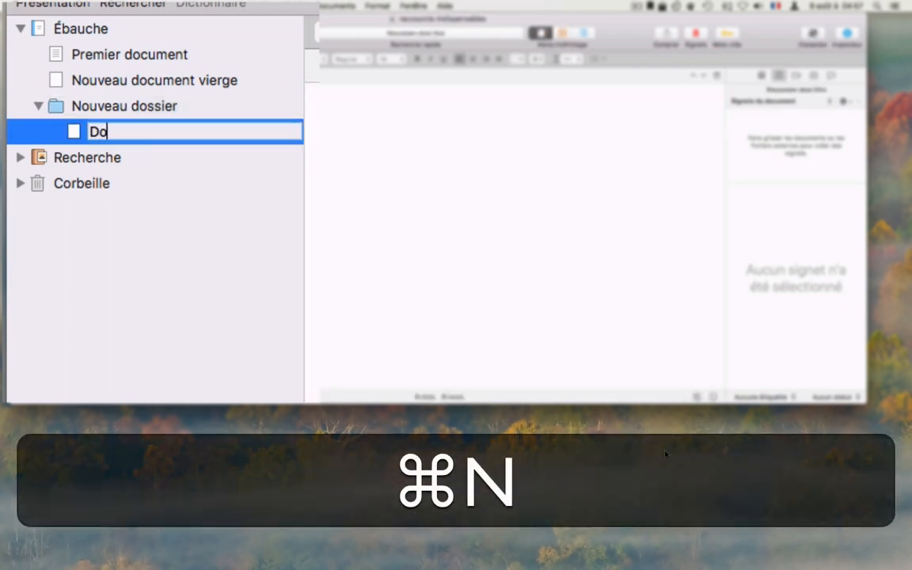
pyautogui.write('cument dans le dossier')
pyautogui.press('Return')
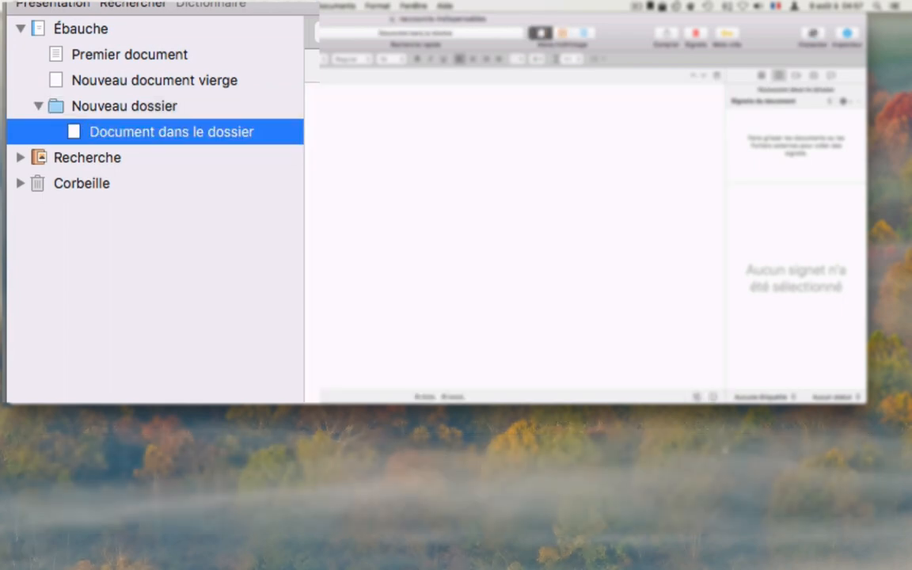
# - Browse up and down the binder items, ending on “Document dans le dossier”
pyautogui.press('Up')
pyautogui.press('Up')
pyautogui.press('Up')
pyautogui.press('Down')
pyautogui.press('Down')
pyautogui.press('Down')
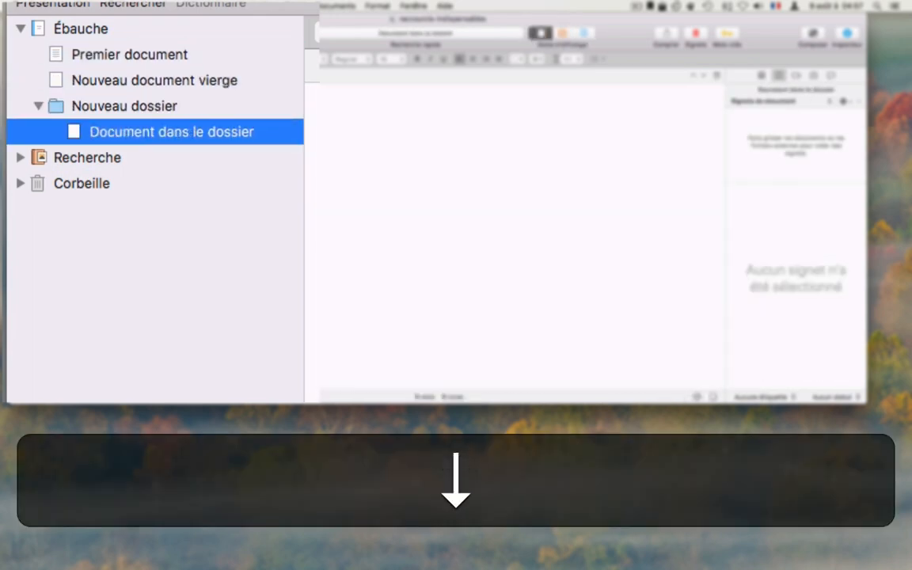
# - Collapse and expand the “Nouveau dossier” folder twice, leaving it expanded
pyautogui.press('Up')
pyautogui.press('Left')
pyautogui.press('Right')
pyautogui.press('Left')
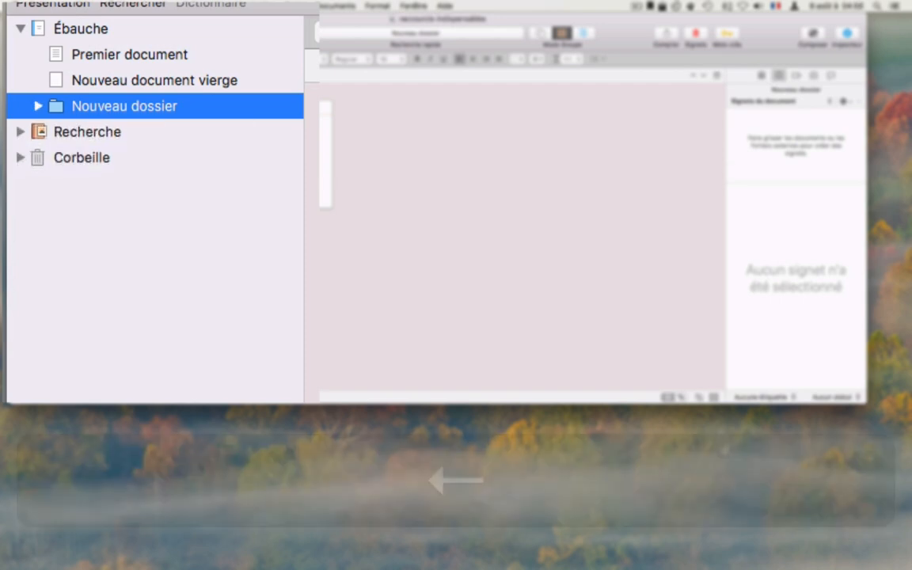
pyautogui.press('Right')
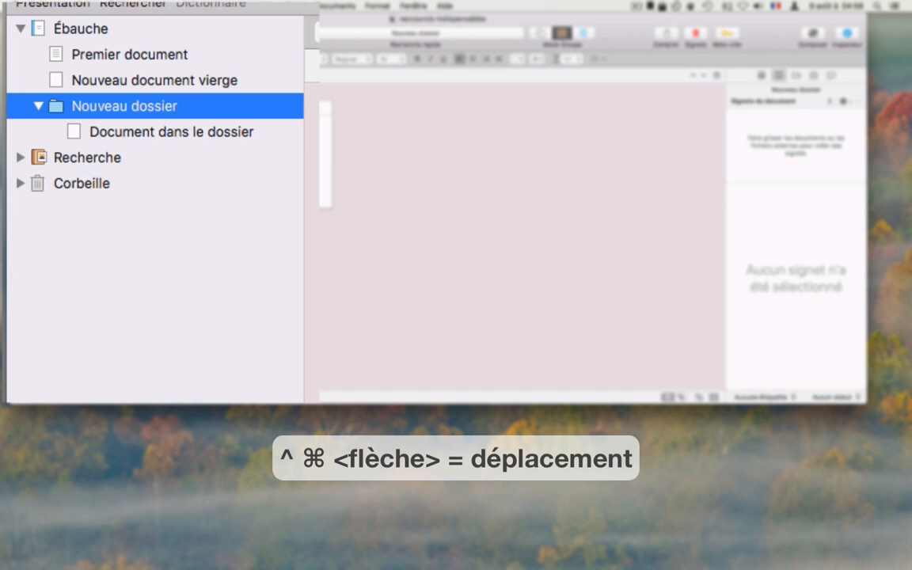
# - Create “Document hors du dossier” below “Document dans le dossier”, and move it out of the folder to just above “Nouveau dossier”
pyautogui.press('Down')
pyautogui.press('super+n')
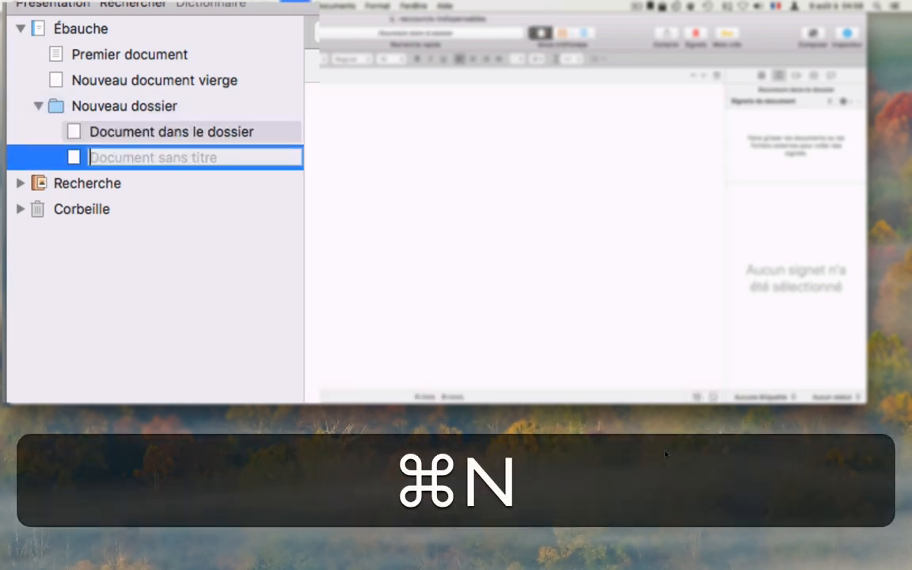
pyautogui.write('Document hors du dossier')
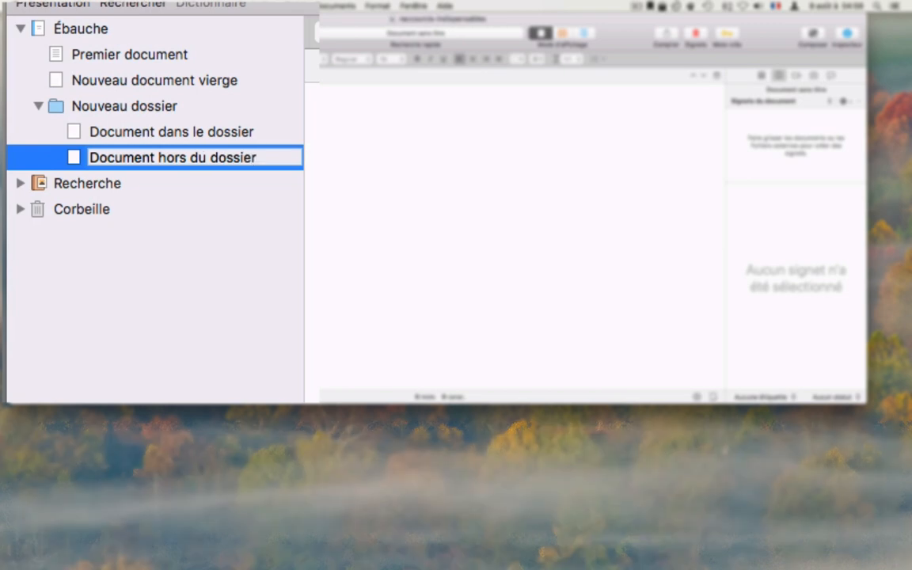
pyautogui.press('Return')
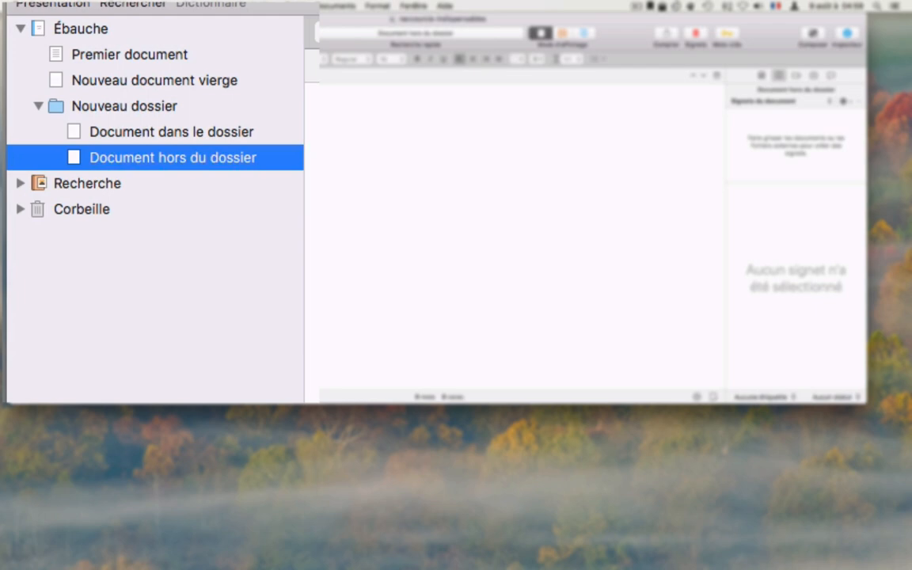
pyautogui.press('ctrl+super+Left')
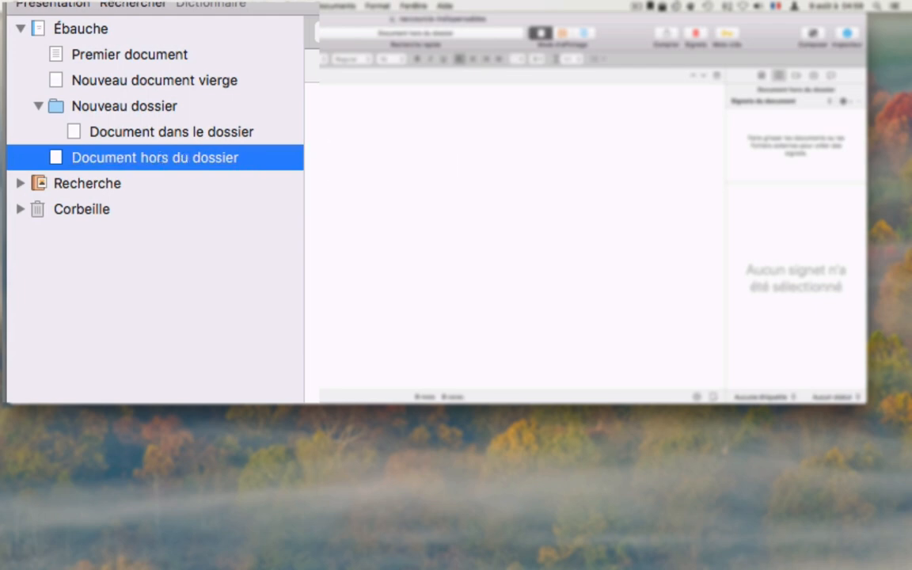
pyautogui.press('ctrl+super+Up')
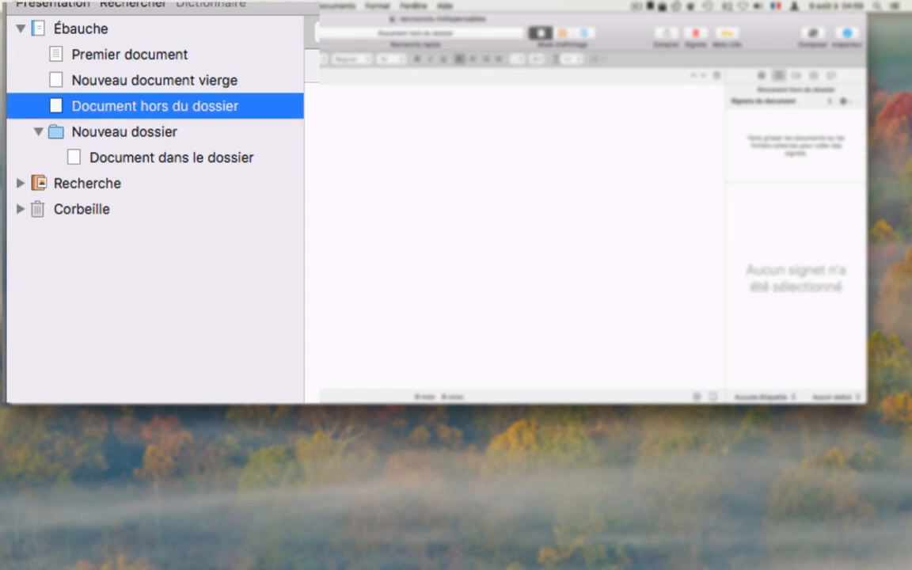
# - Create a document titled “Document à mettre dans le dossier” below “Document hors du dossier”
pyautogui.press('super+n')
pyautogui.write('Document à mettre dan')
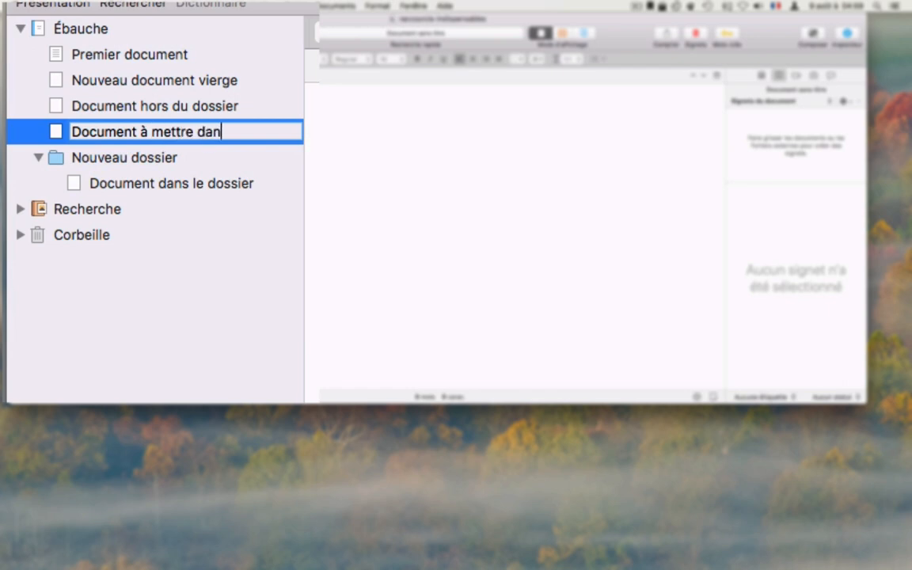
pyautogui.write('s le dossier')
pyautogui.press('Return')
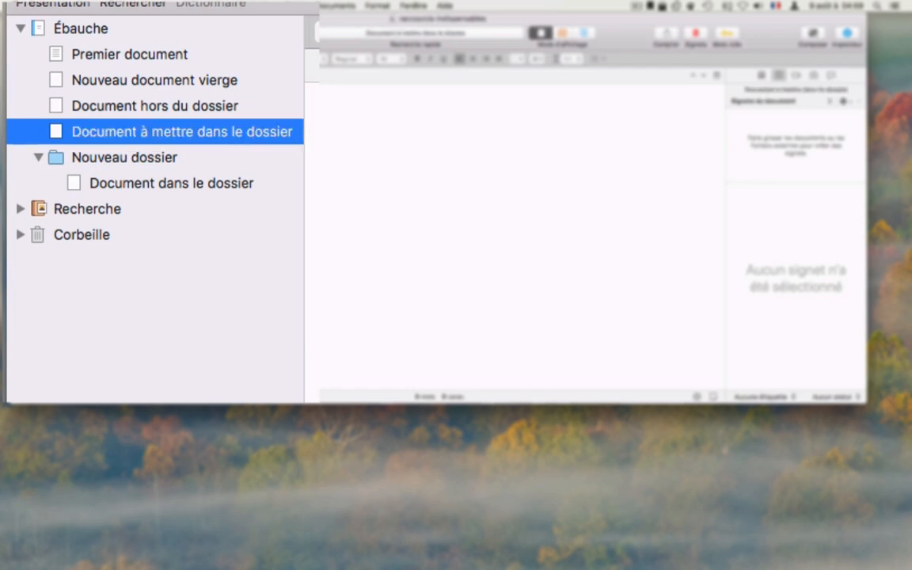
# - Move “Document à mettre dans le dossier” into “Nouveau dossier” and place it above “Document dans le dossier”
pyautogui.press('ctrl+super+Down')
pyautogui.press('ctrl+super+Right')
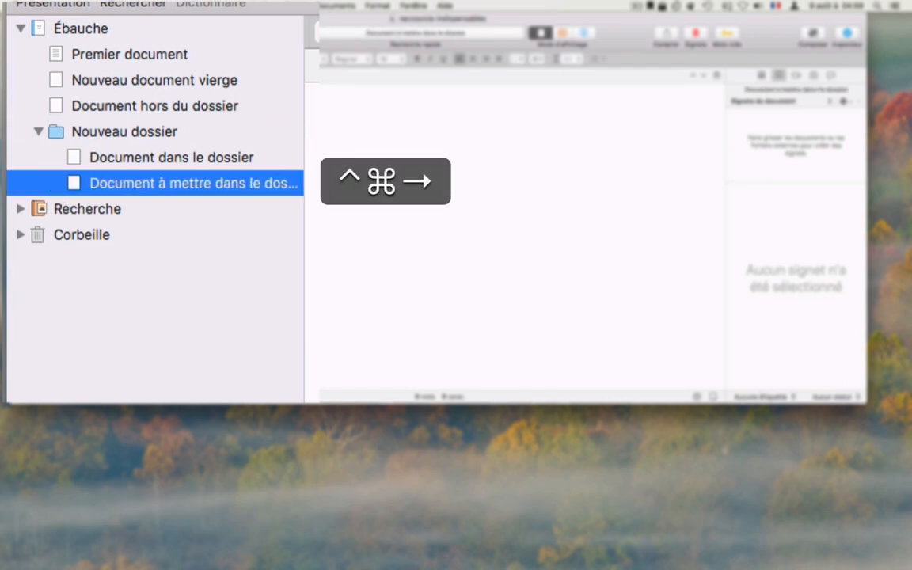
pyautogui.press('ctrl+super+Up')
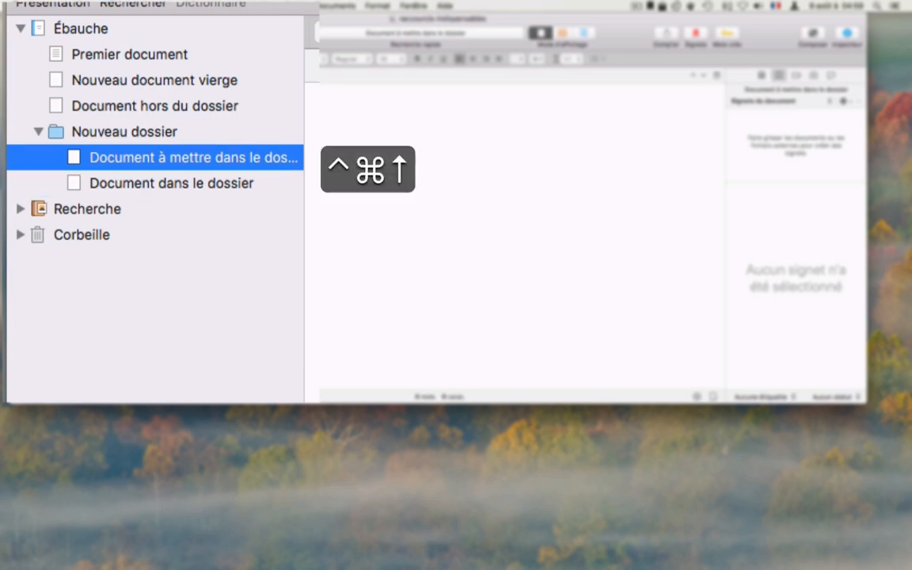
# - Create a document titled “Dans le premier document” below “Premier document” and nest it inside “Premier document”
pyautogui.press('Up')
pyautogui.press('Up')
pyautogui.press('Up')
pyautogui.press('Up')
pyautogui.press('super+n')
pyautogui.write('Da')
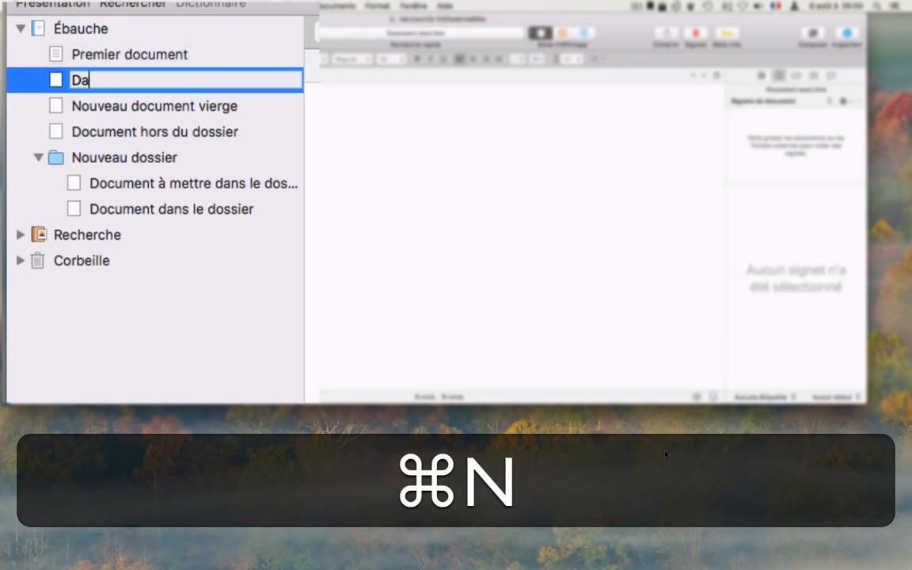
pyautogui.write('ns le premier document')
pyautogui.press('Return')
pyautogui.press('ctrl+super+Right')
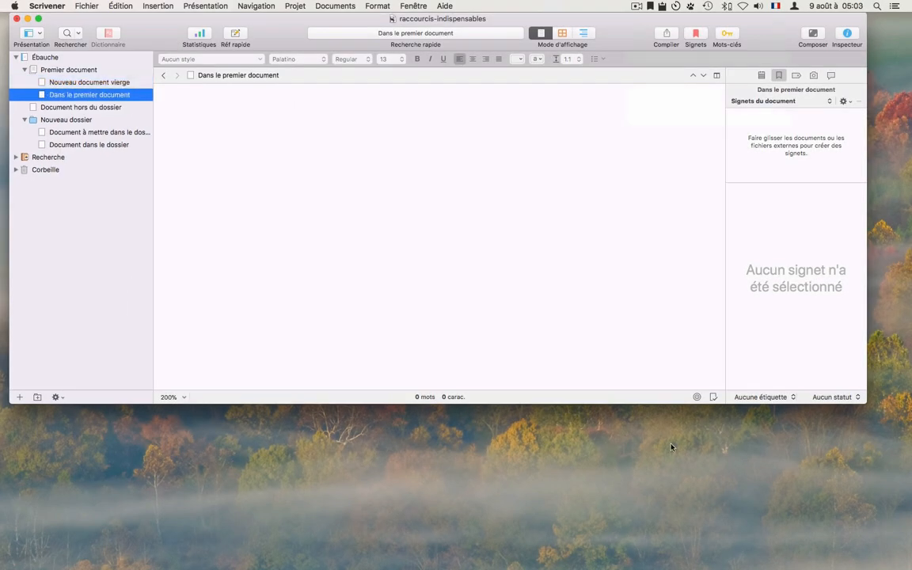
# - In the Comportements preferences for Touche Retour, disable “Crée un élément dans les vues en liste, plan et tableau d'affichage” and close the preferences
pyautogui.press('super+comma')
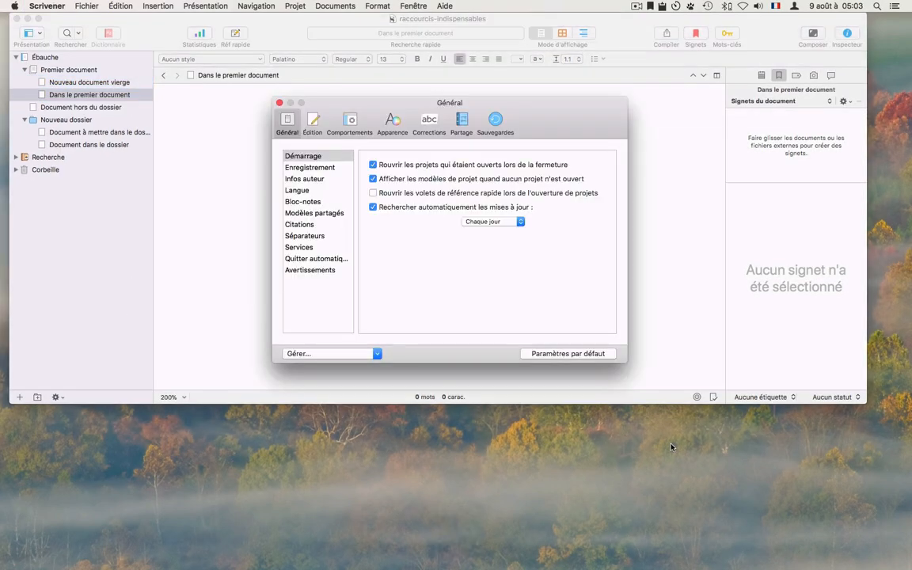
pyautogui.click(347, 118)
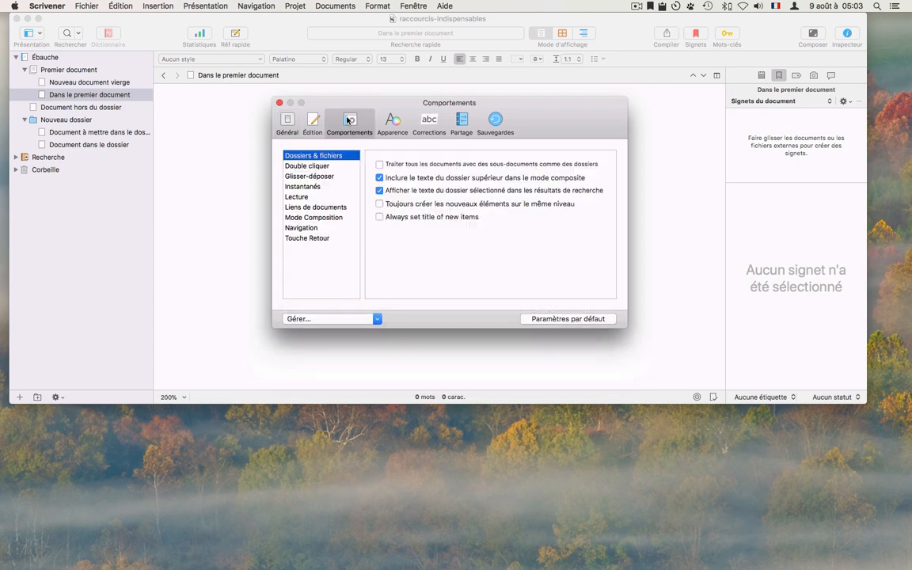
pyautogui.click(299, 240)
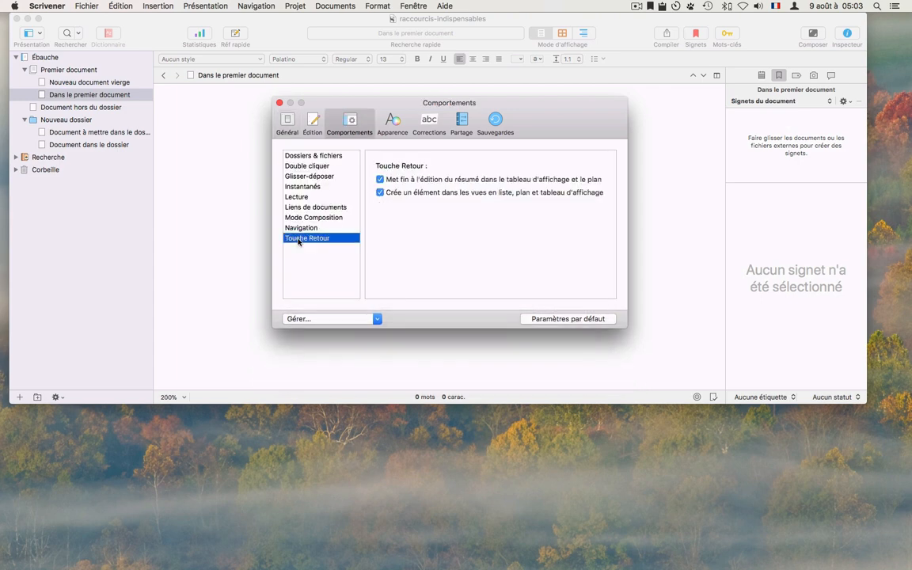
pyautogui.click(379, 192)
pyautogui.click(279, 103)
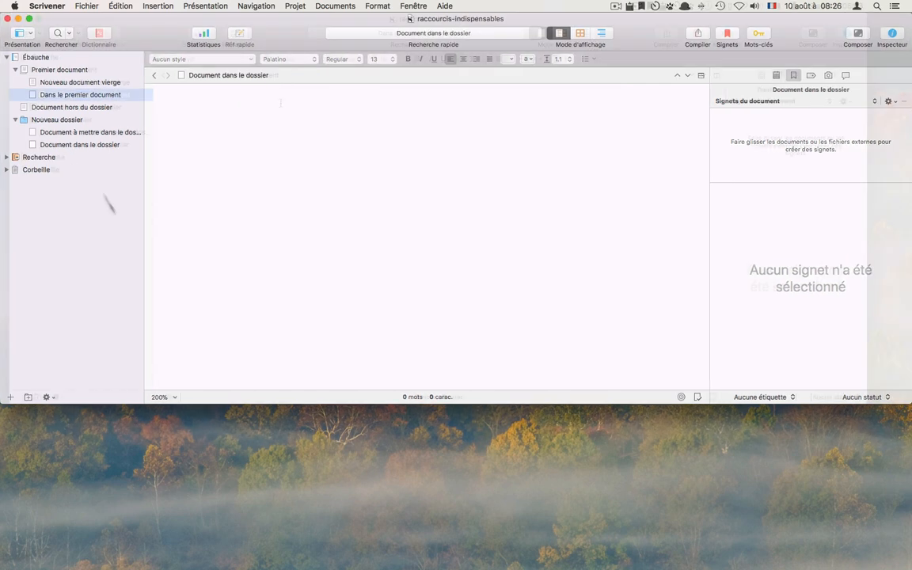
# - Rename “Document dans le dossier” in the binder as “Nouveau nom”
pyautogui.click(57, 144)
pyautogui.press('Return')
pyautogui.write('Nouveau nom')
pyautogui.press('Return')
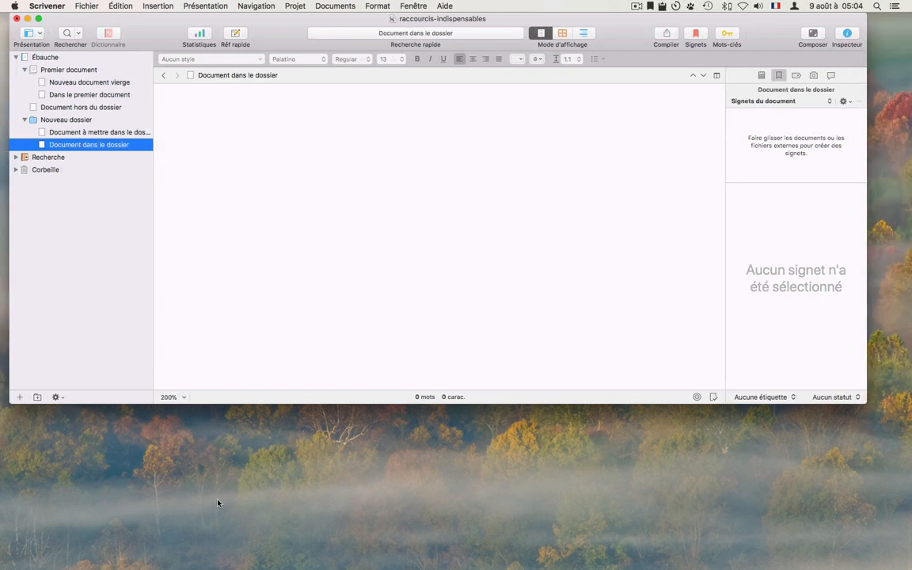
# - Delete the documents “Document dans le dossier” and “Nouveau document vierge” from the binder
pyautogui.press('super+BackSpace')
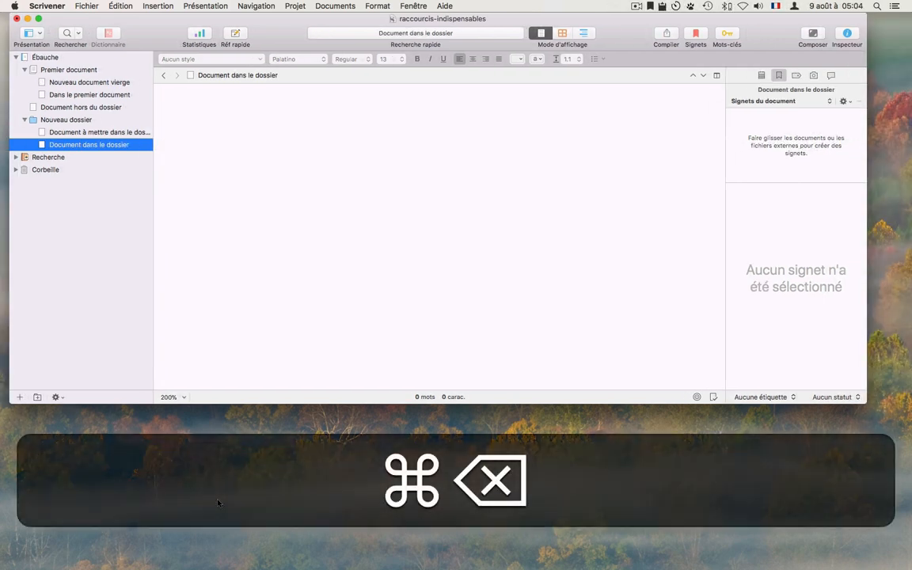
pyautogui.press('Up')
pyautogui.press('Up')
pyautogui.press('Up')
pyautogui.press('Up')
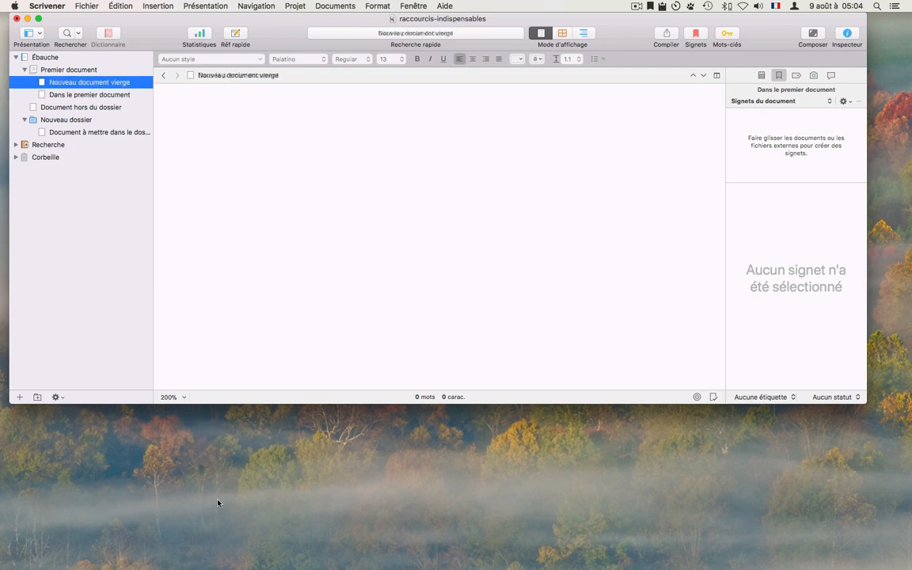
pyautogui.press('super+BackSpace')
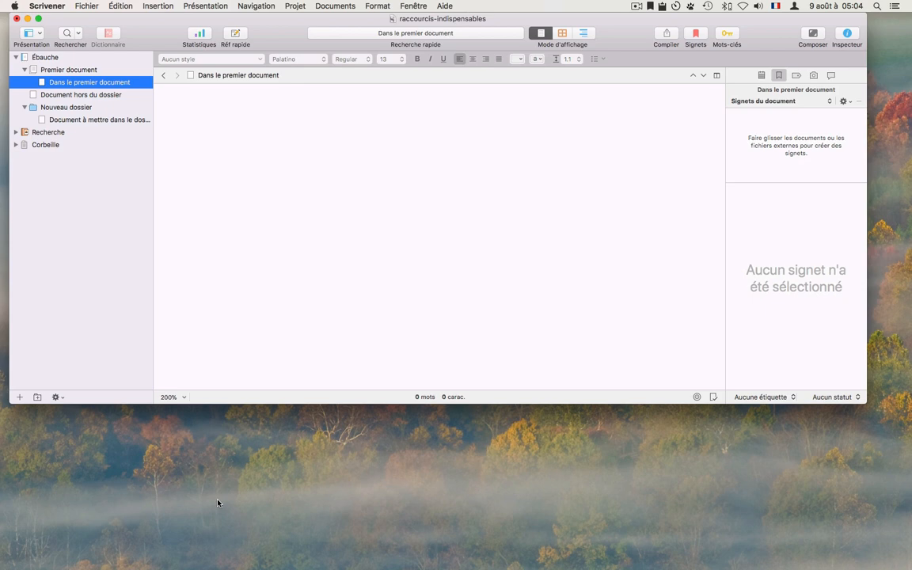
# - Select the consecutive binder documents starting at “Premier document” through at least “Document hors du dossier” together
pyautogui.hotkey('alt', 'Down')
pyautogui.press('Right')
pyautogui.press('Left')
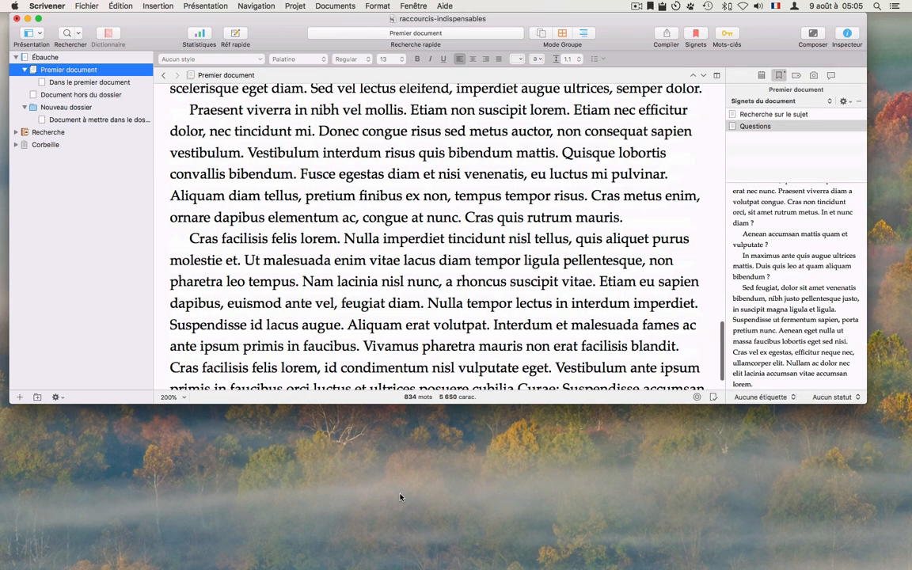
pyautogui.hotkey('shift', 'Down')
pyautogui.hotkey('shift', 'Down')
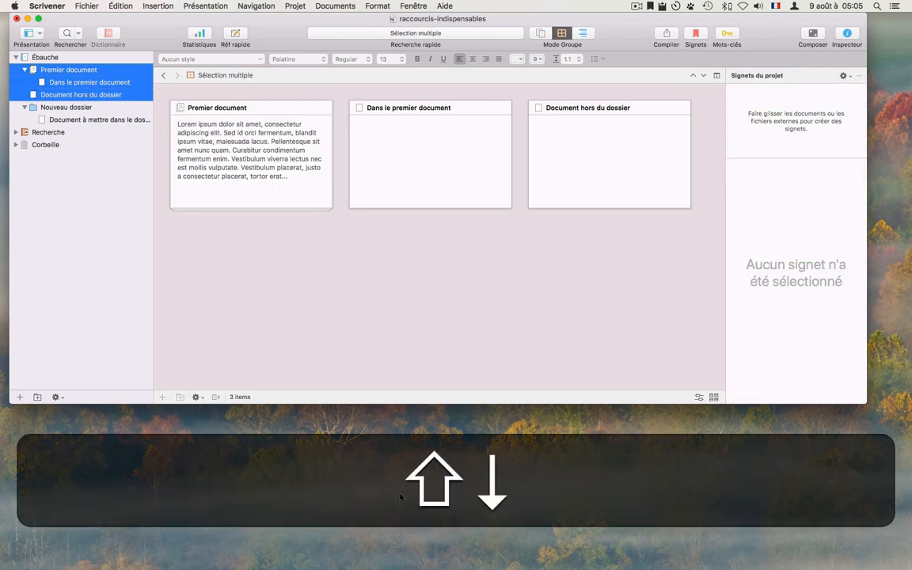
pyautogui.hotkey('shift', 'Down')
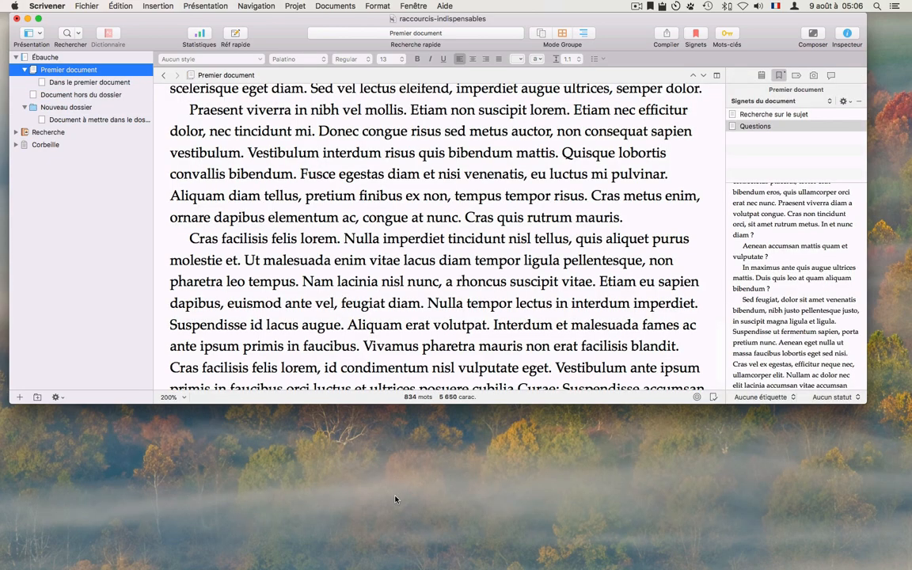
# - Open “Premier document” in a separate quick reference window, vary its text zoom, and close the window
pyautogui.press('super+alt+r')
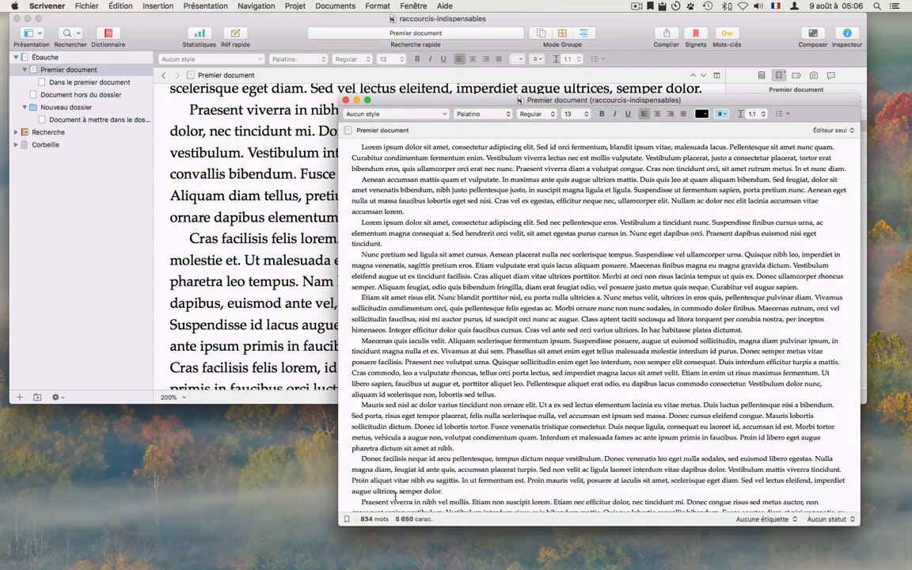
pyautogui.press('super+less')
pyautogui.press('super+less')
pyautogui.press('super+less')
pyautogui.press('super+shift+less')
pyautogui.press('super+shift+less')
pyautogui.press('super+shift+less')
pyautogui.press('super+shift+less')
pyautogui.press('super+shift+less')
pyautogui.press('super+shift+less')
pyautogui.press('super+shift+less')
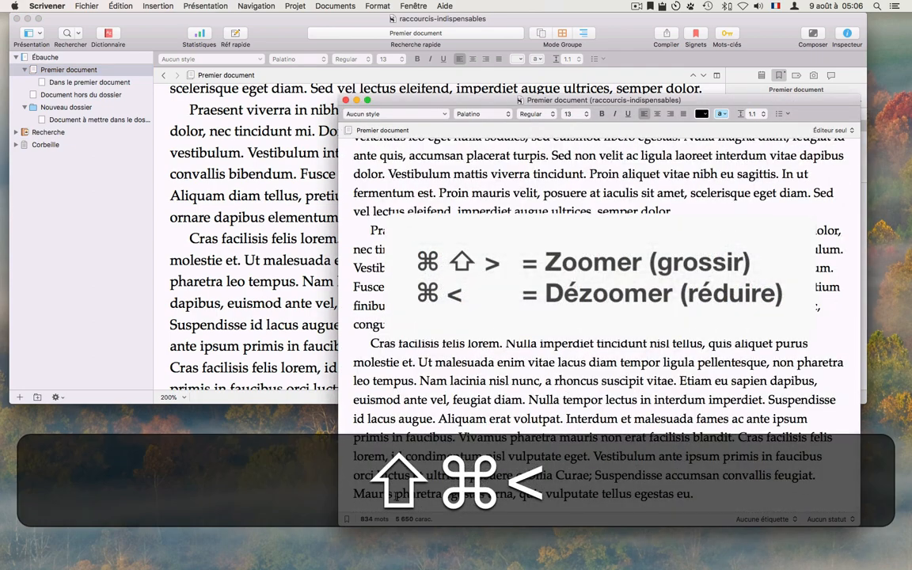
pyautogui.press('Escape')
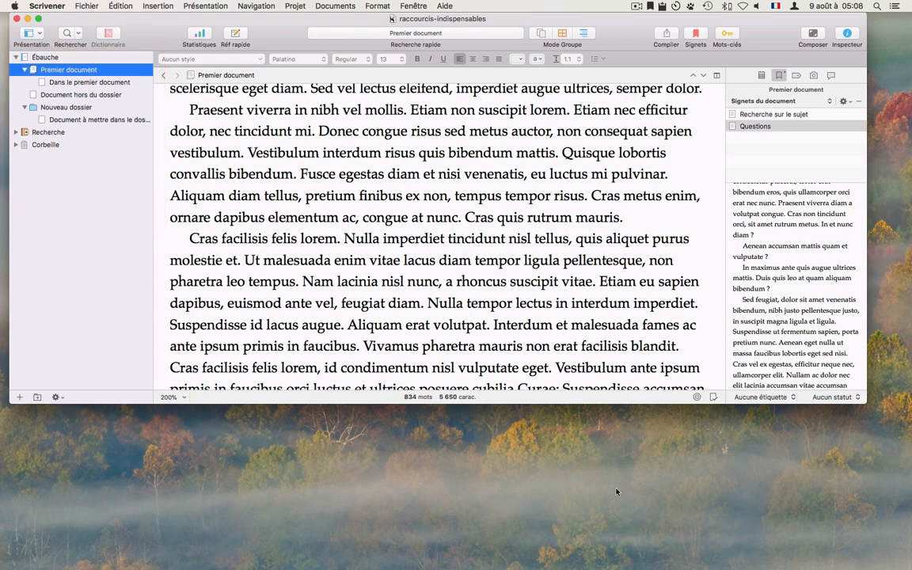
# - Split “Premier document” at the start of the paragraph beginning “Donec facilisis neque id arcu”
pyautogui.hotkey('ctrl', 'Tab')
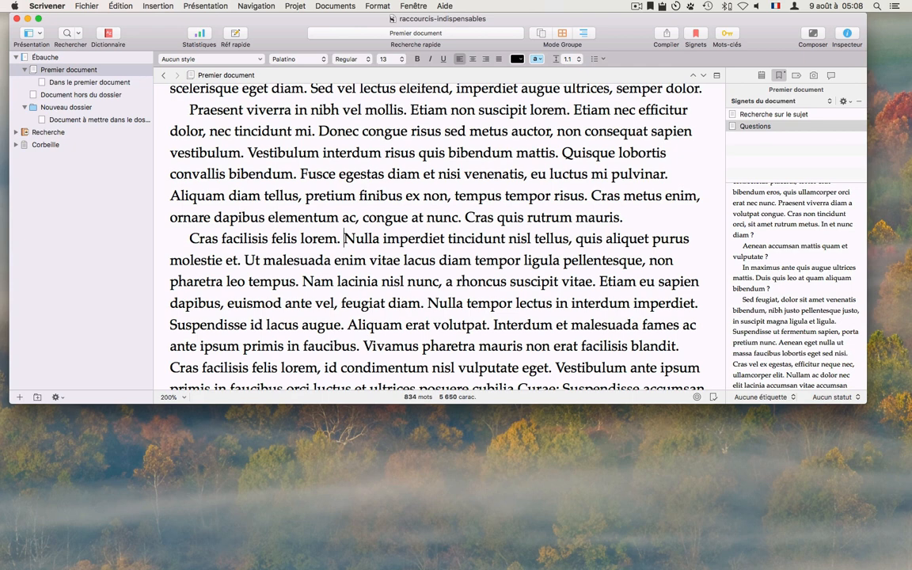
pyautogui.press('super+k')
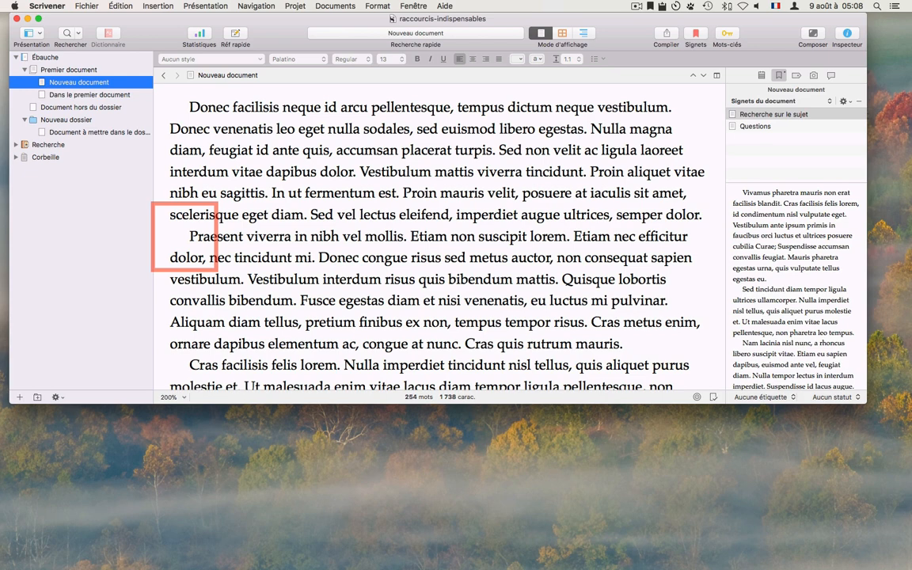
# - Split “Nouveau document” before the paragraph beginning “Praesent viverra” and title the new document “Scindé”
pyautogui.click(189, 107)
pyautogui.hotkey('alt', 'Down')
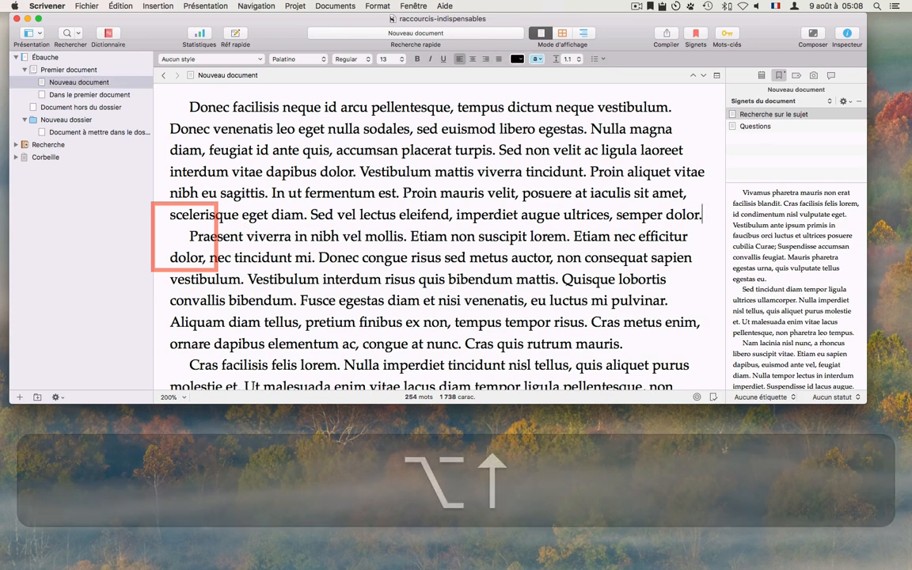
pyautogui.hotkey('alt', 'Down')
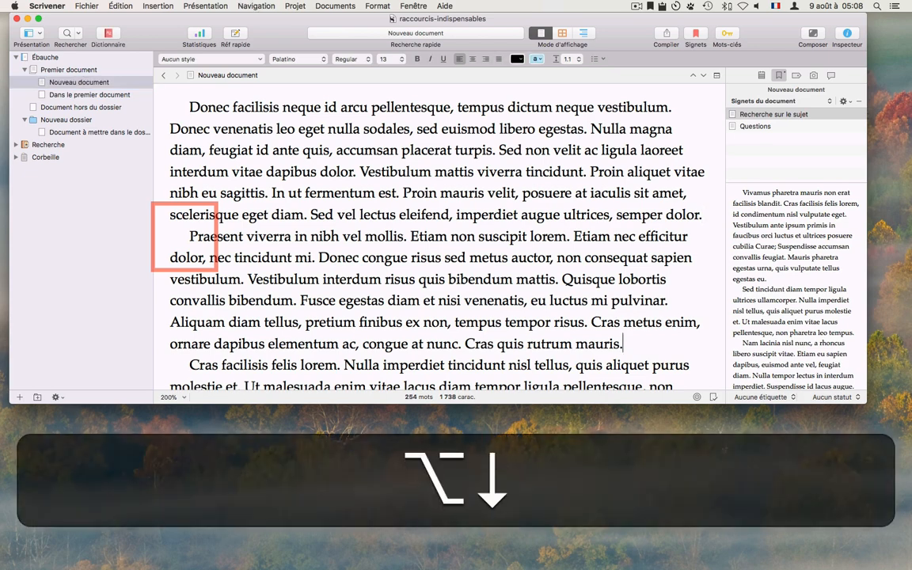
pyautogui.hotkey('alt', 'Up')
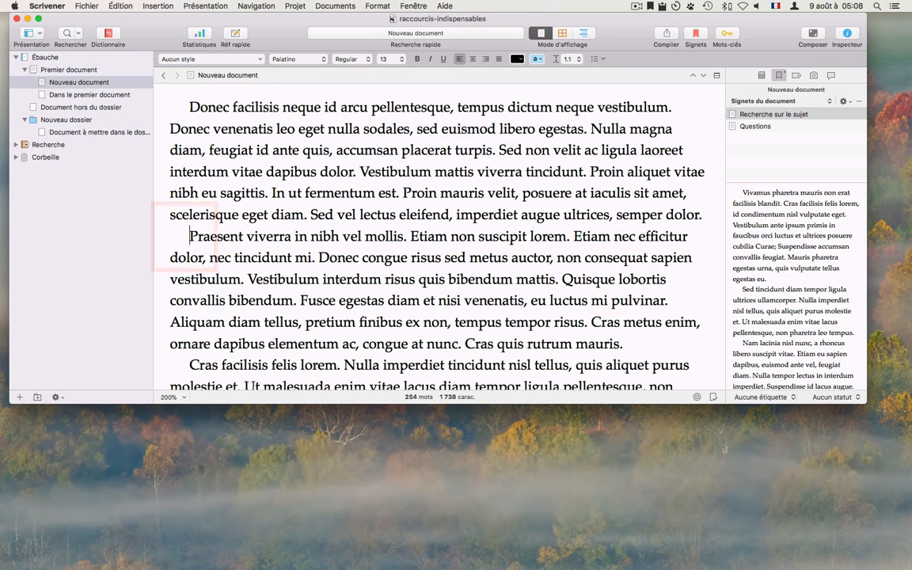
pyautogui.press('cmd+k')
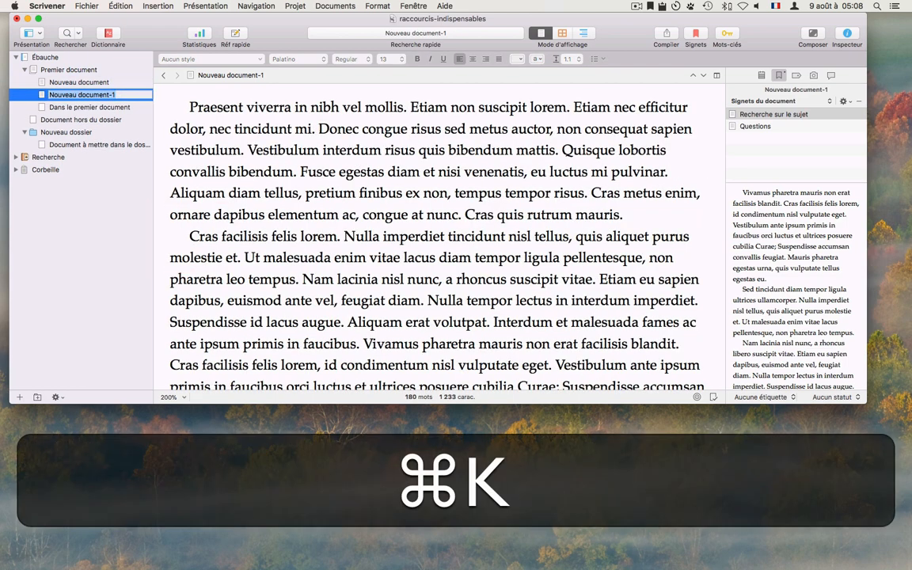
pyautogui.write('Scind')
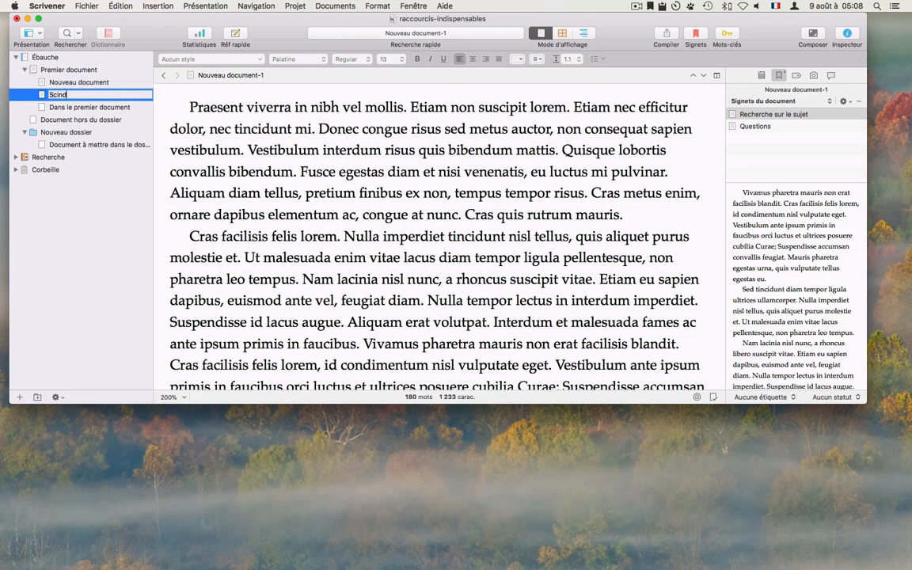
pyautogui.write('é')
pyautogui.press('Return')
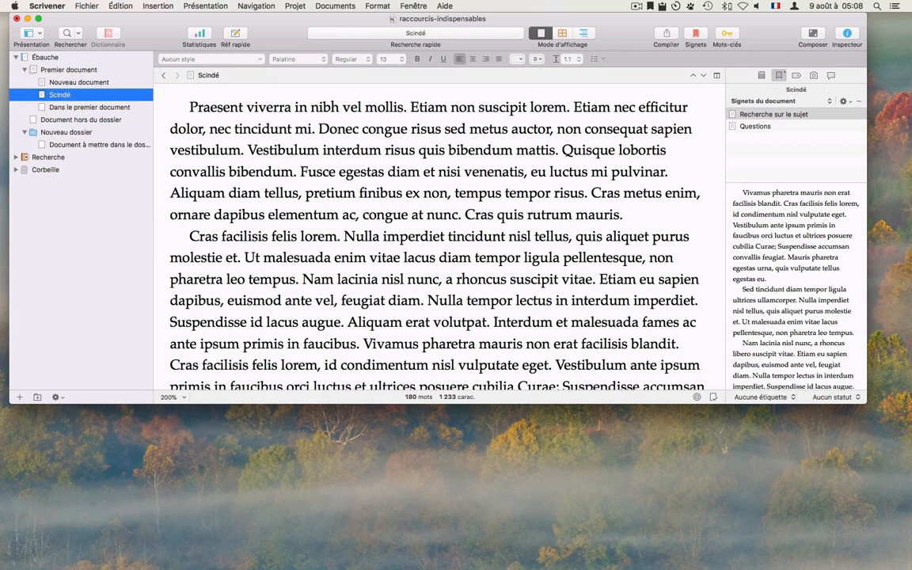
# - Split “Scindé” before the paragraph beginning “Cras facilisis felis lorem” and title the new document “Encore coupé”
pyautogui.hotkey('ctrl', 'Tab')
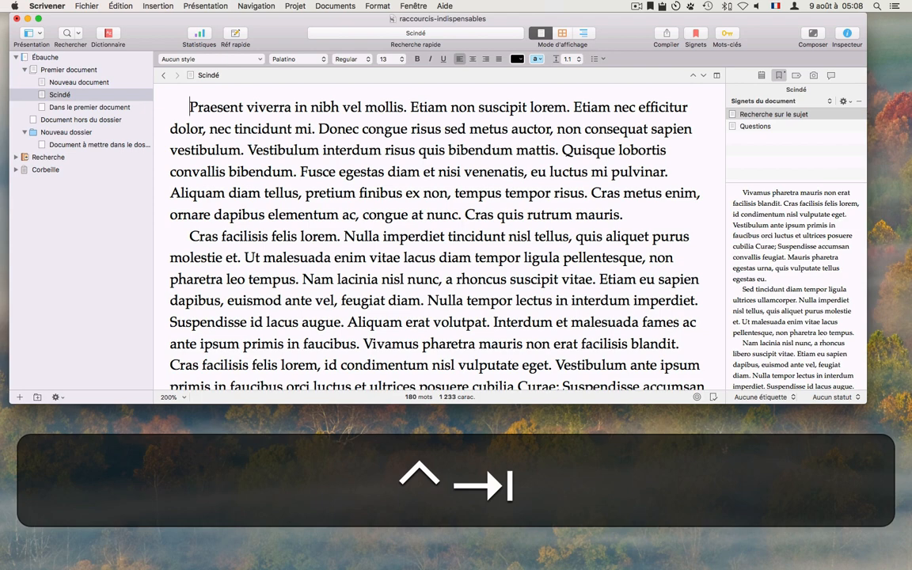
pyautogui.hotkey('alt', 'Up')
pyautogui.press('super+k')
pyautogui.write('Encore coupé')
pyautogui.press('Return')
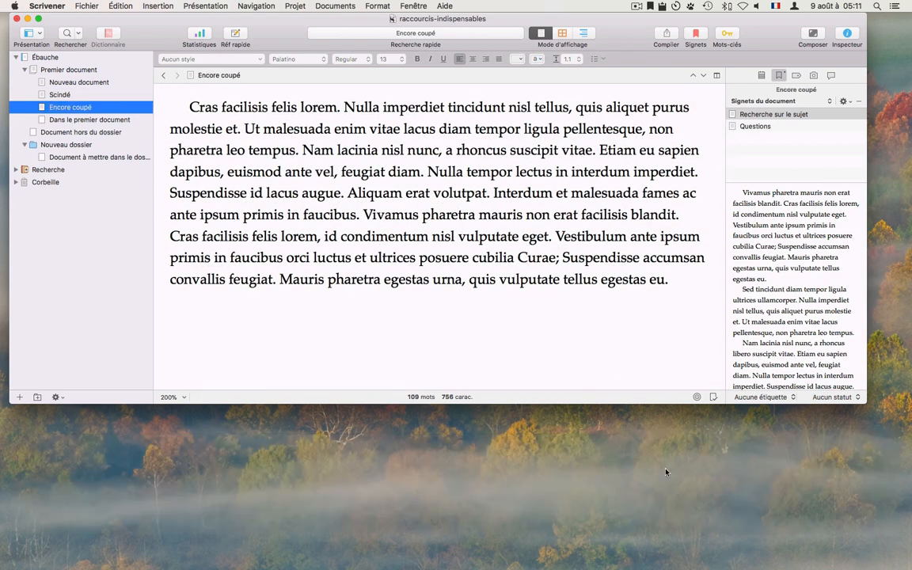
# - Display “Nouveau document” in the editor and lock the editor on it
pyautogui.press('Up')
pyautogui.press('Up')
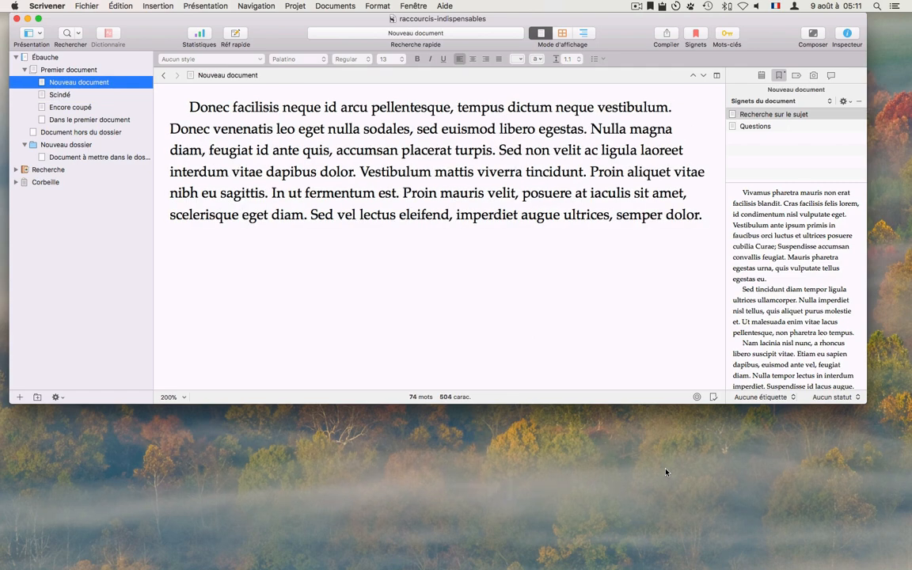
pyautogui.hotkey('ctrl', 'Tab')
pyautogui.press('alt+super+l')
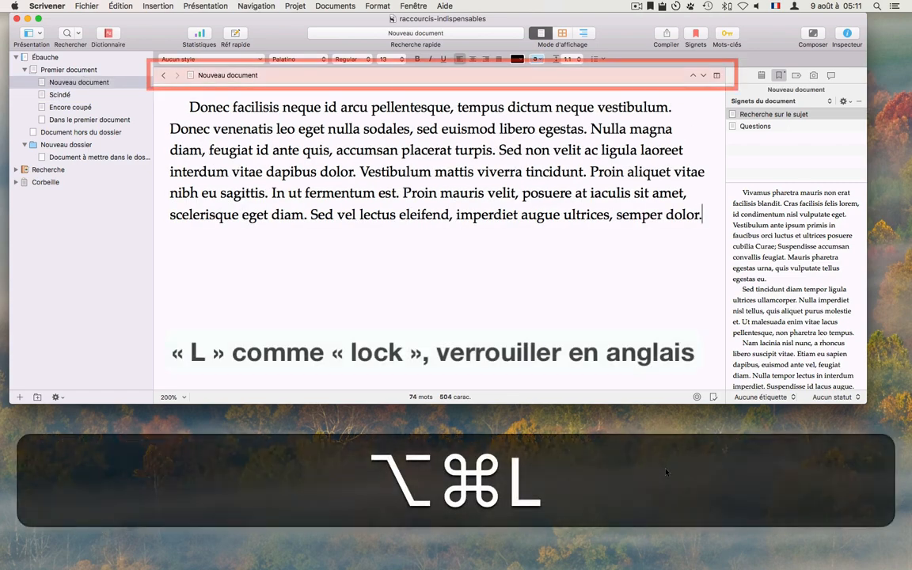
# - Open “Document hors du dossier” in a separate window, write “Je peux écrire du texte et refermer le document.” and close it
pyautogui.hotkey('ctrl', 'Tab')
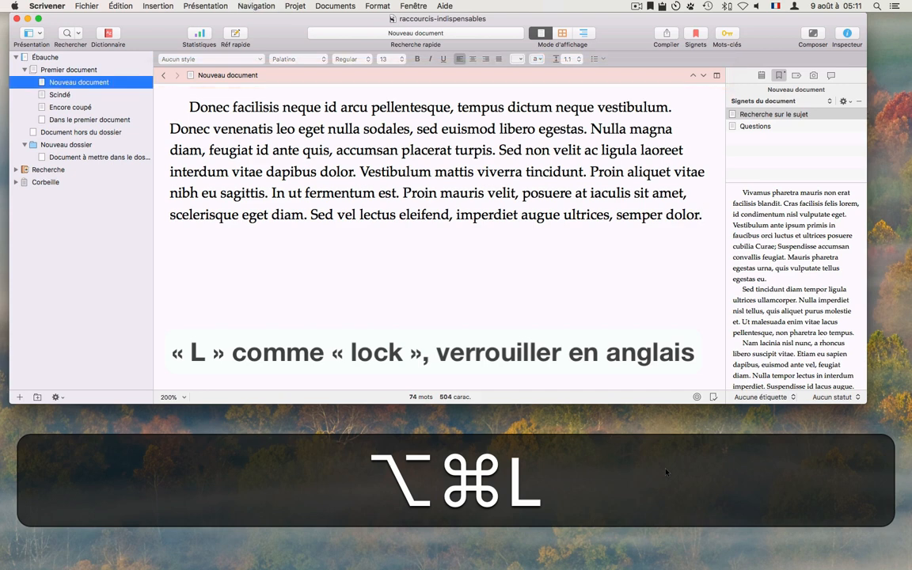
pyautogui.press('Down')
pyautogui.press('Down')
pyautogui.press('Down')
pyautogui.press('Down')
pyautogui.press('space')
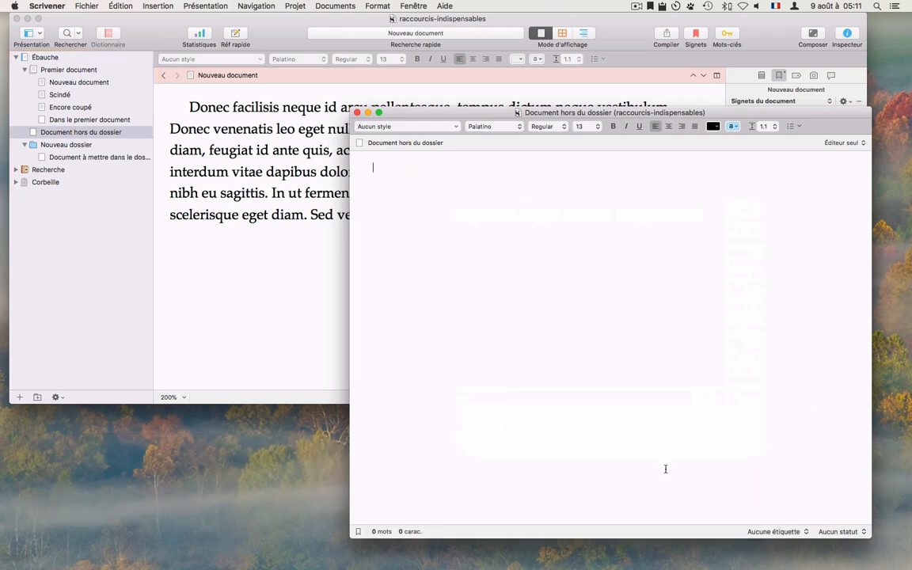
pyautogui.write('Je peux écrire du texte et refermer le document.')
pyautogui.press('super+w')
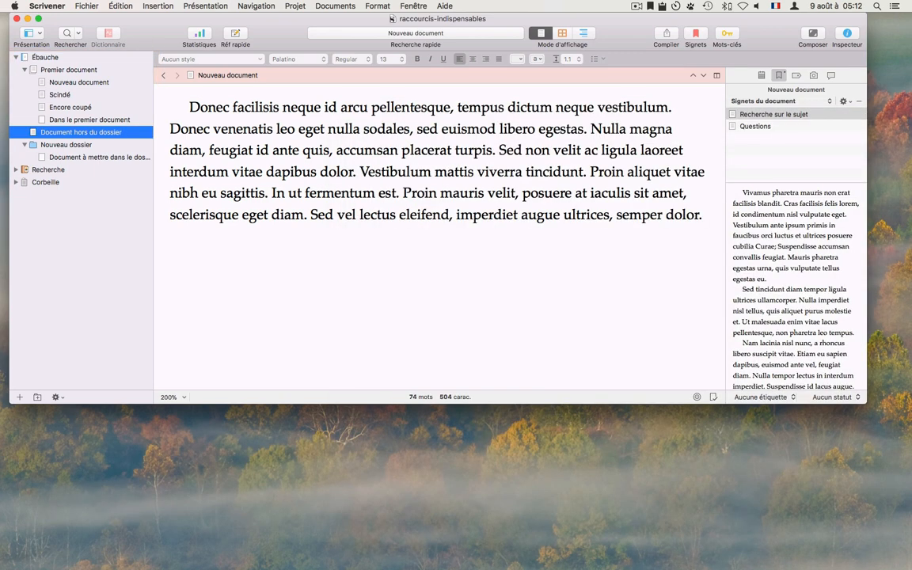
# - Select “Scindé” in the binder and unlock the editor
pyautogui.press('Up')
pyautogui.press('Up')
pyautogui.press('Up')
pyautogui.press('alt+super+l')
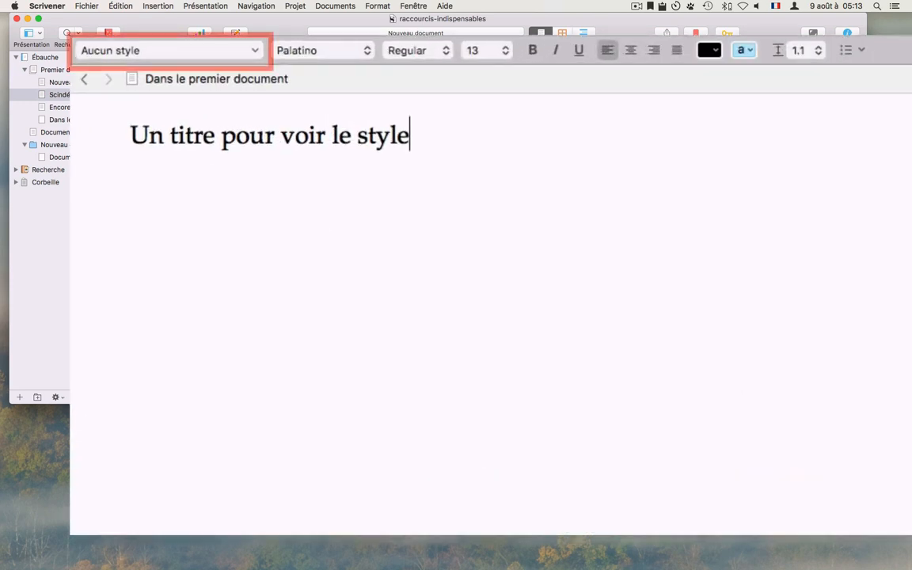
# - Apply the “Vedette 1” style to the line “Un titre pour voir le style” in “Dans le premier document”
pyautogui.press('alt+shift+super+4')
pyautogui.press('alt+shift+super+4')
pyautogui.press('alt+shift+super+4')
pyautogui.press('alt+shift+super+4')
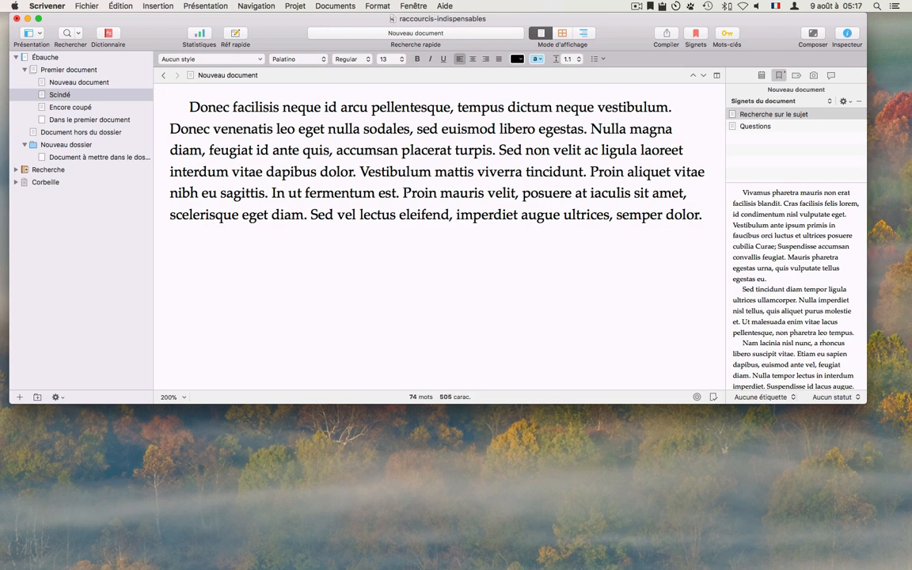
# - Add the line “Du texte pour voir les styles.” below the paragraph in “Nouveau document” and review the available styles
pyautogui.press('Return')
pyautogui.write('Du texte pour voir les styles.')
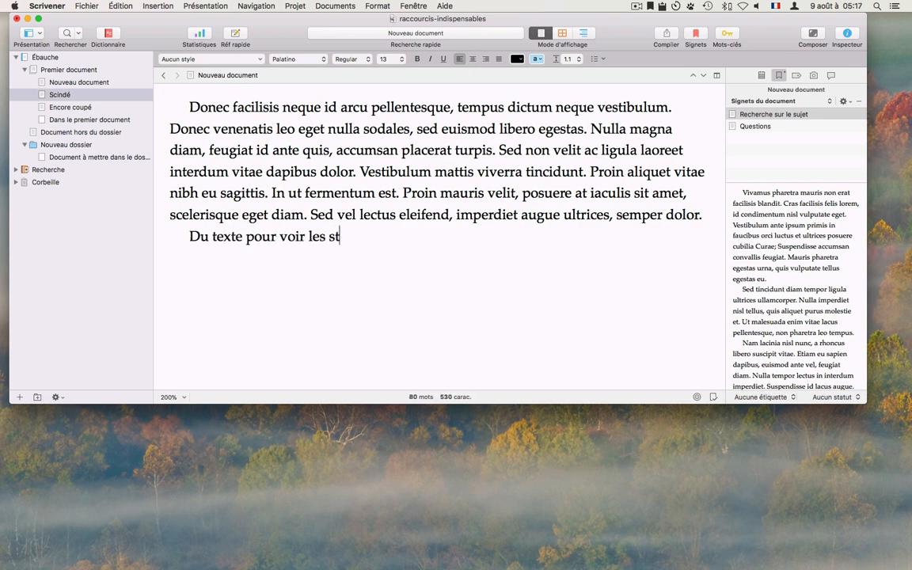
pyautogui.click(369, 5)
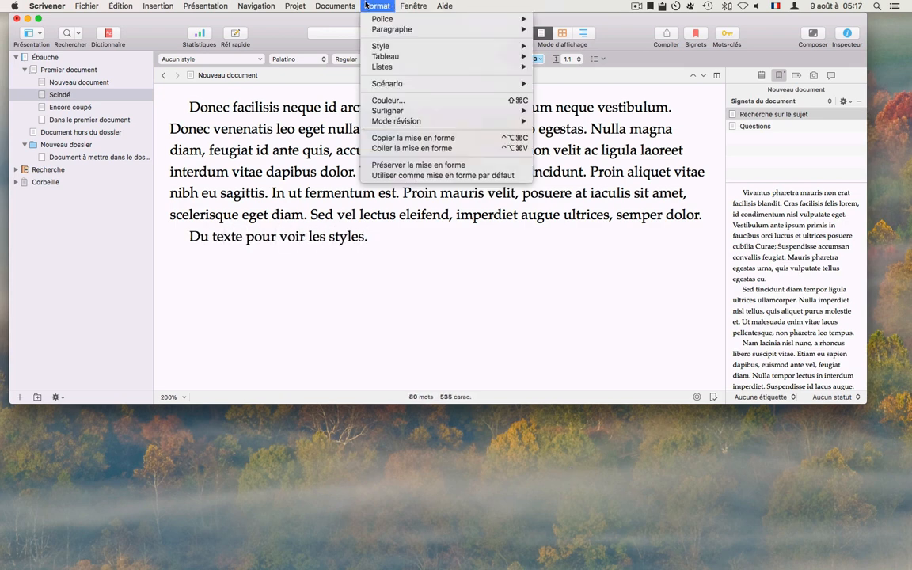
pyautogui.moveTo(381, 46)
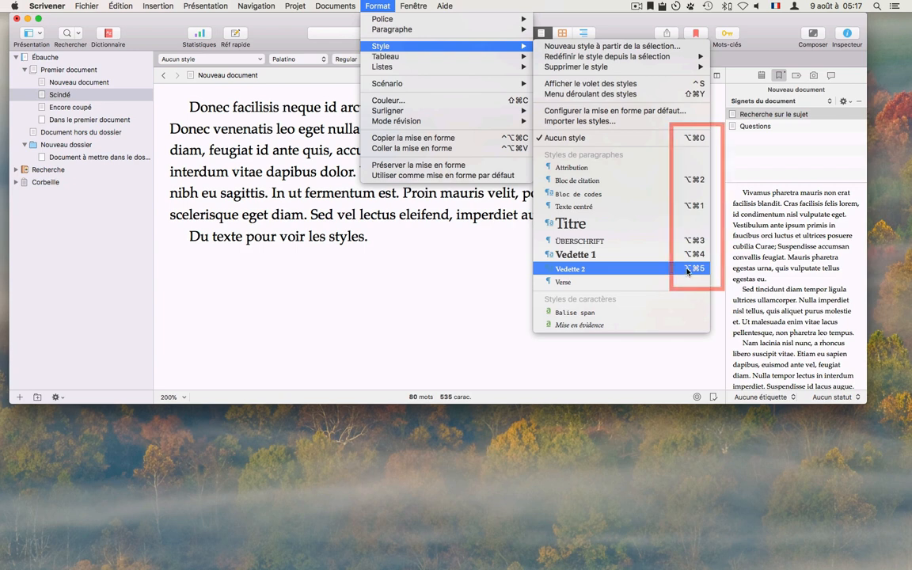
pyautogui.click(372, 4)
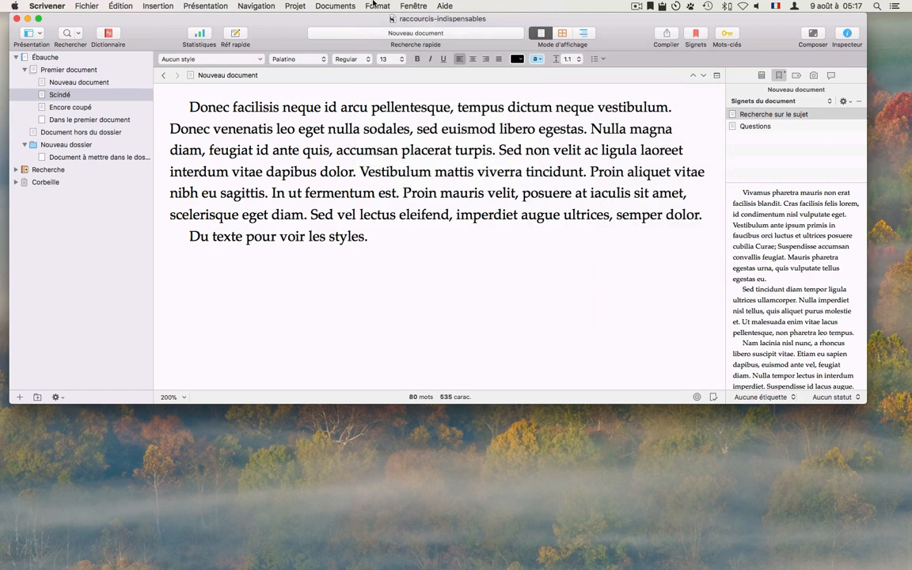
# - Try the “ÜBERSCHRIFT” style on the line “Du texte pour voir les styles.” and reset it to “Aucun style”
pyautogui.press('alt+super+1')
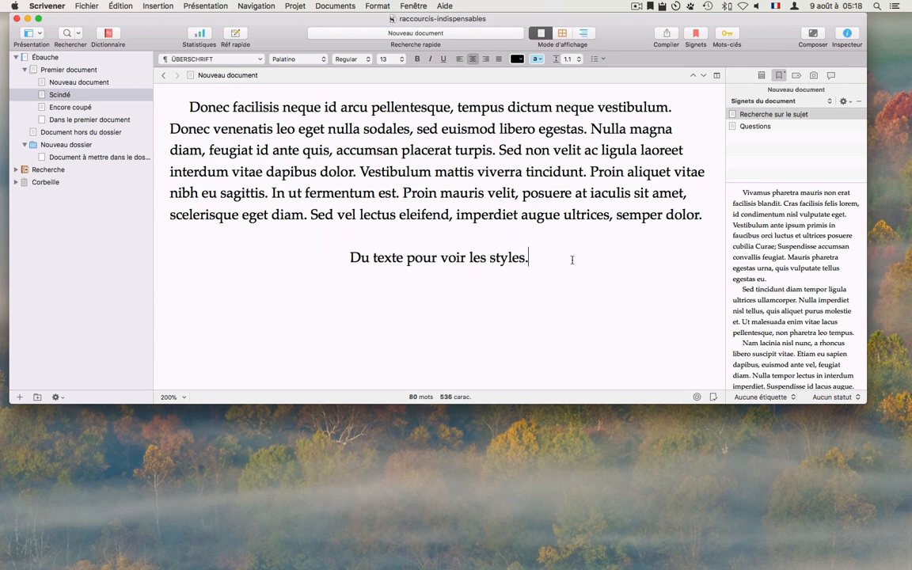
pyautogui.moveTo(572, 260); pyautogui.dragTo(331, 264)
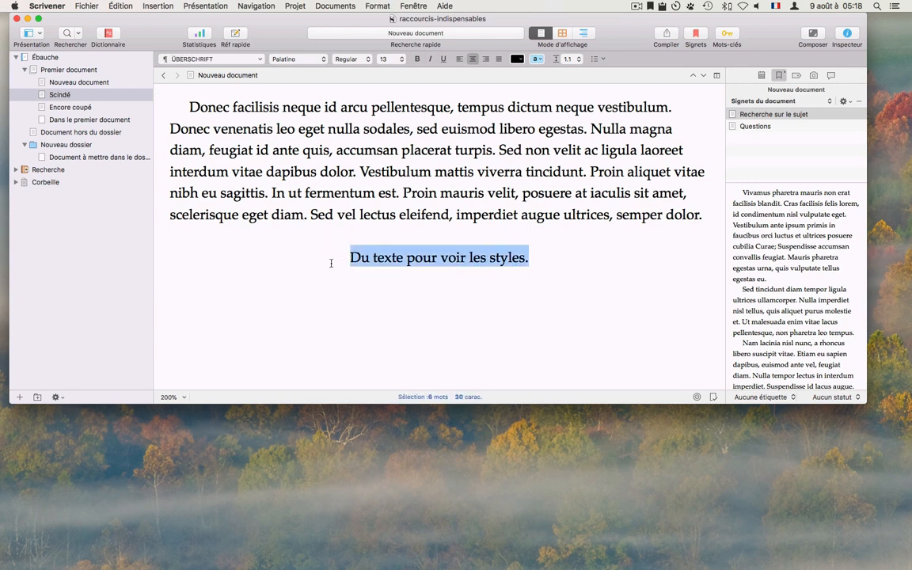
pyautogui.press('alt+super+0')
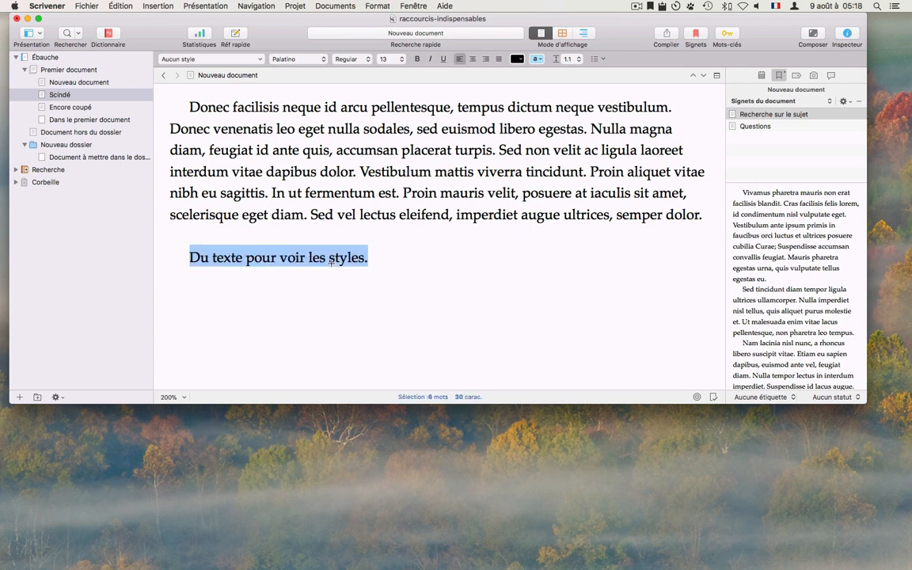
pyautogui.press('alt+shift+super+3')
pyautogui.press('alt+shift+super+4')
pyautogui.press('alt+shift+super+1')
# - Split the editor into two side-by-side panes and return it to a single pane
pyautogui.press('super+apostrophe')
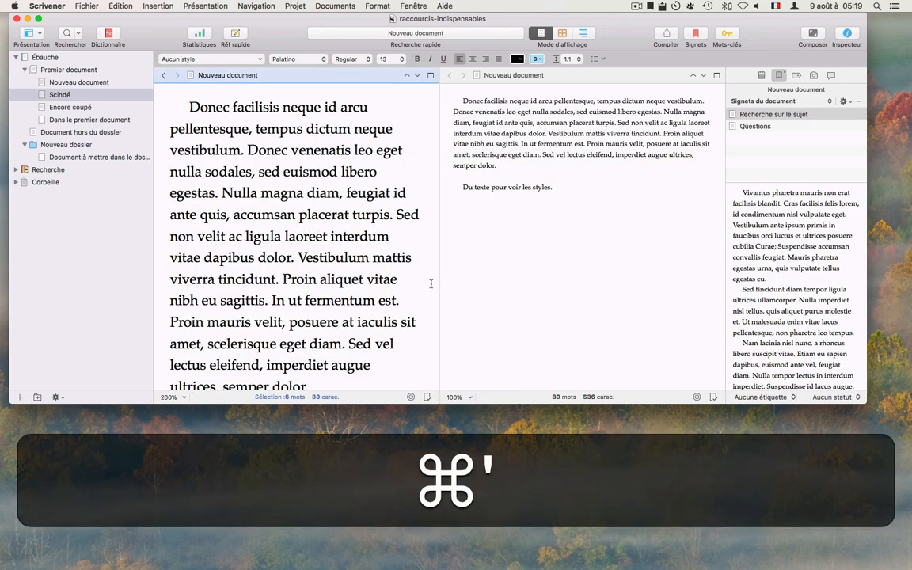
pyautogui.press('super+apostrophe')
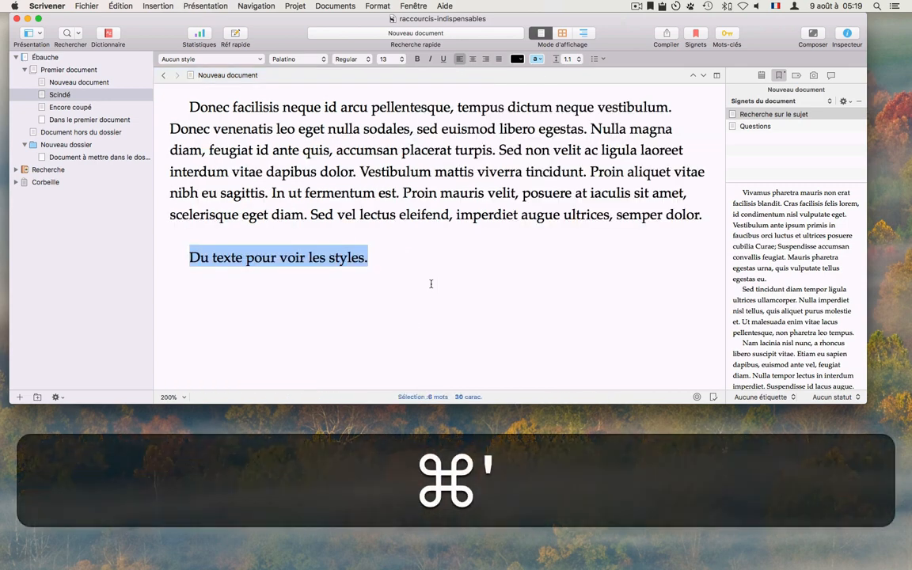
pyautogui.press('super+apostrophe')
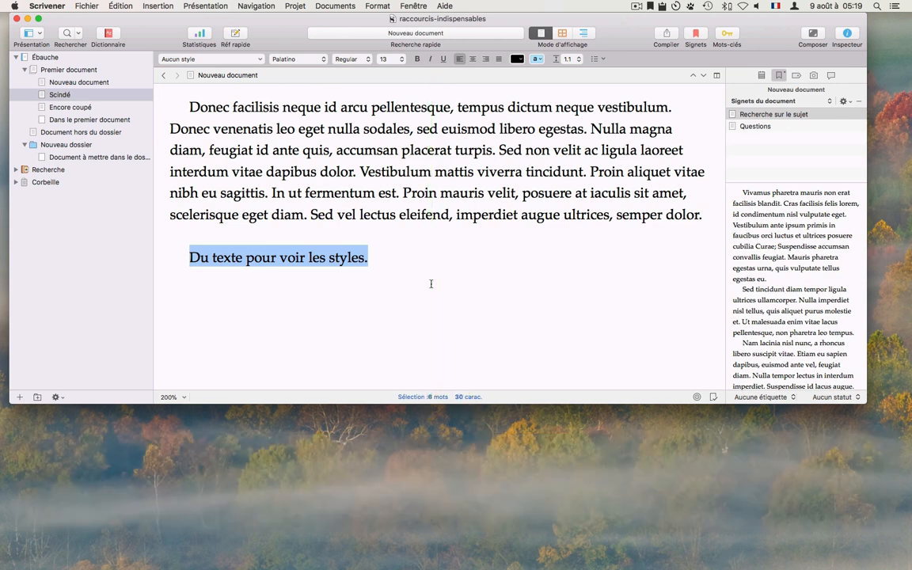
pyautogui.press('alt')
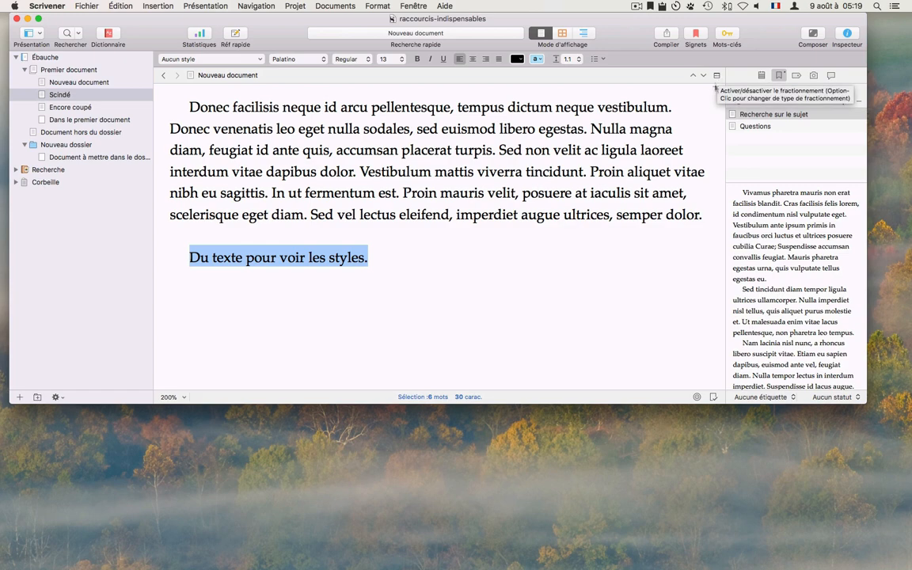
# - Hide the inspector
pyautogui.click(847, 35)
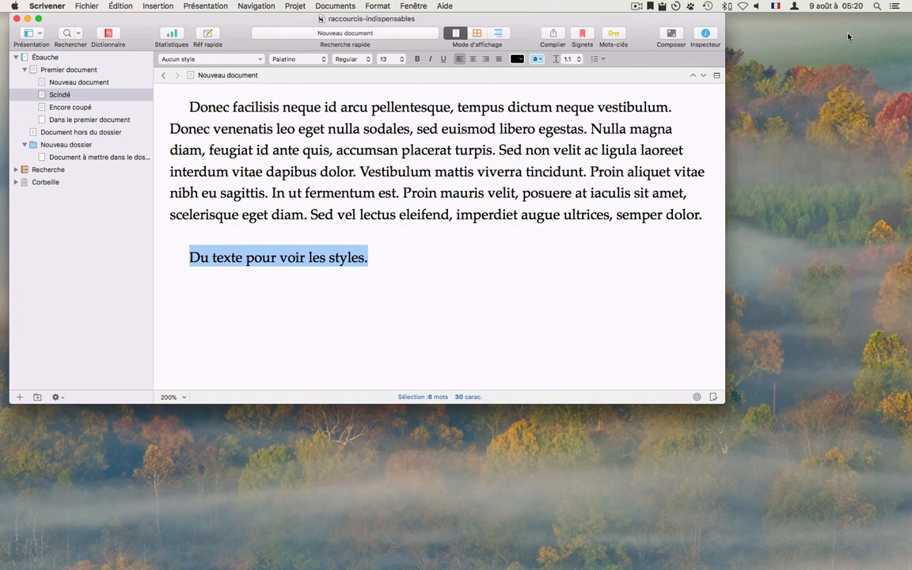
# - Widen the project window and split the editor into two side-by-side panes
pyautogui.moveTo(726, 160); pyautogui.dragTo(822, 164)
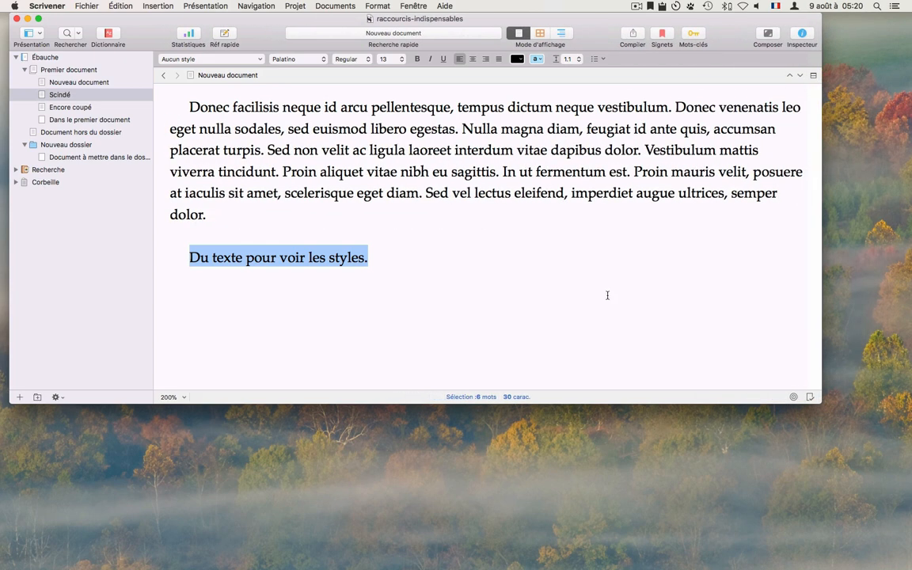
pyautogui.press('super+quotedbl')
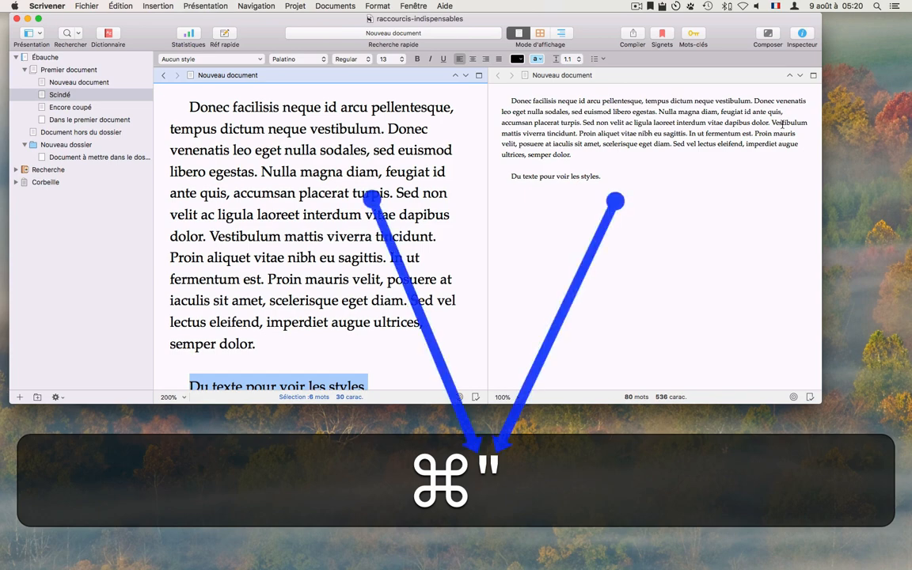
# - Cycle the focus through the second editor, the binder and the first editor, ending in the second editor
pyautogui.press('alt+super+equal')
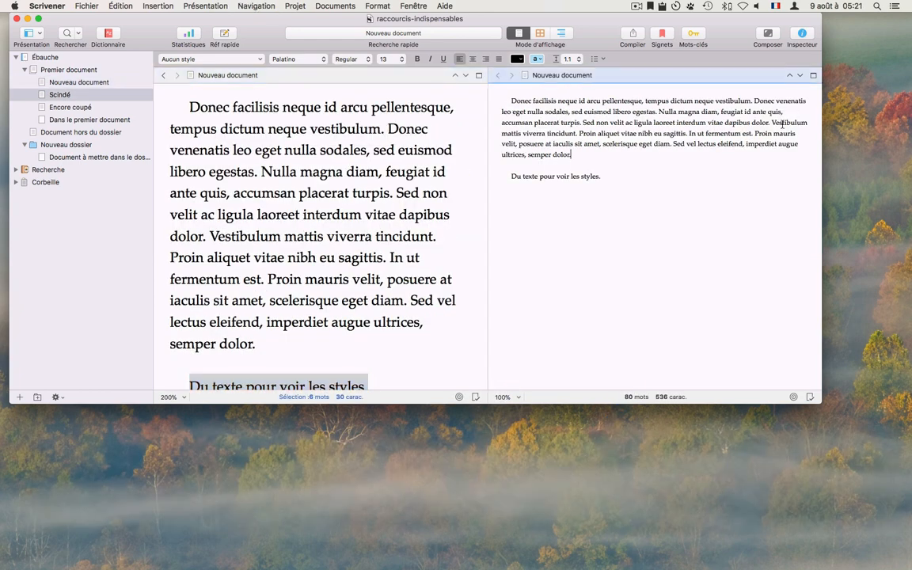
pyautogui.hotkey('ctrl', 'Tab')
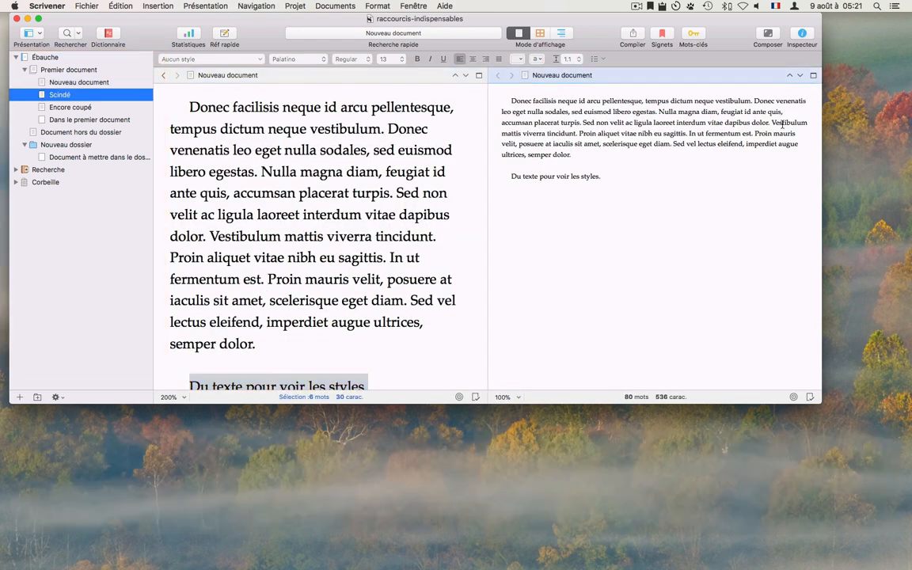
pyautogui.hotkey('ctrl', 'Tab')
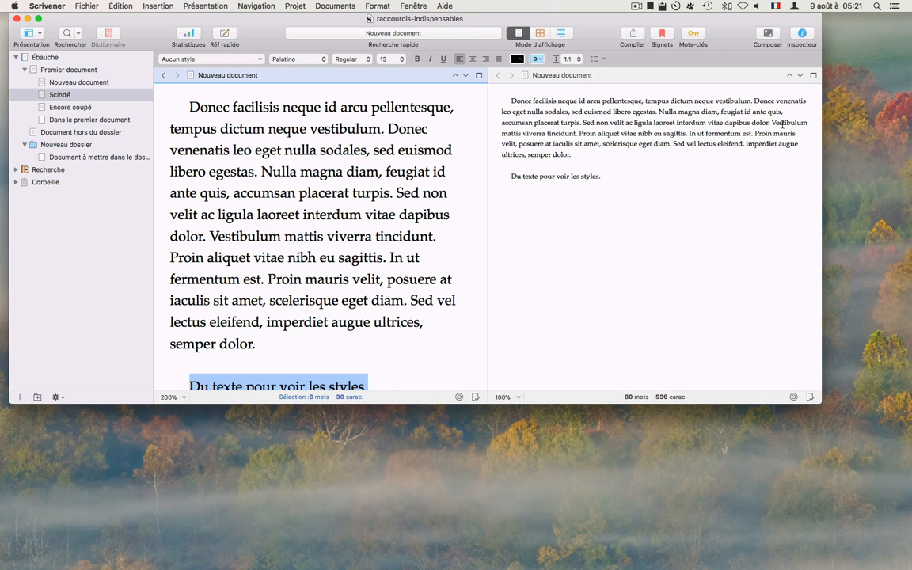
pyautogui.hotkey('ctrl', 'Tab')
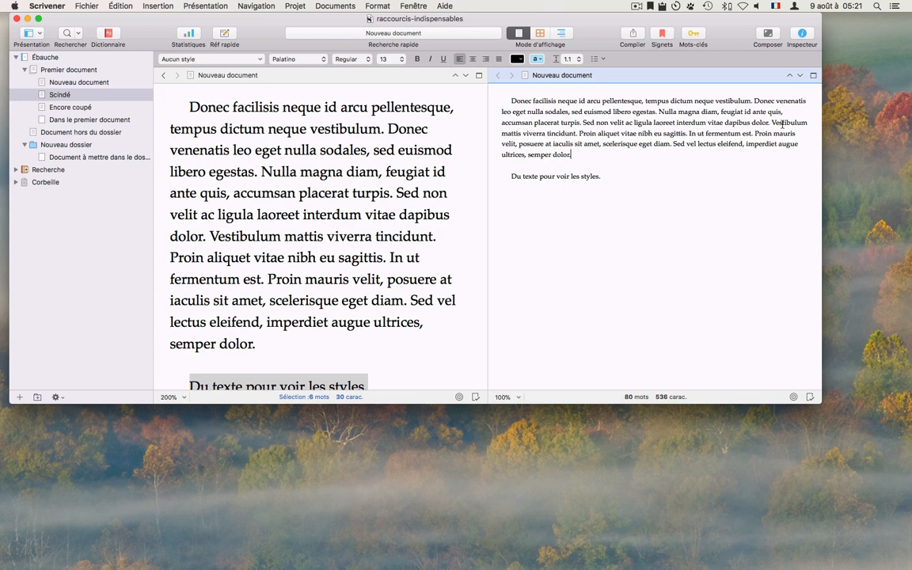
# - Lock the second editor in place and browse the binder documents from “Scindé”, ending on “Nouveau document”
pyautogui.press('alt+super+l')
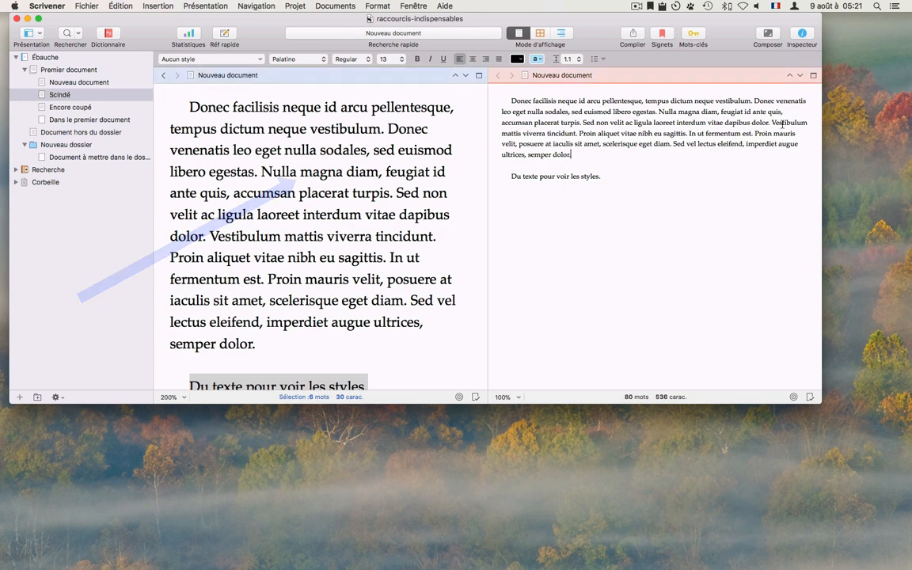
pyautogui.hotkey('ctrl', 'Tab')
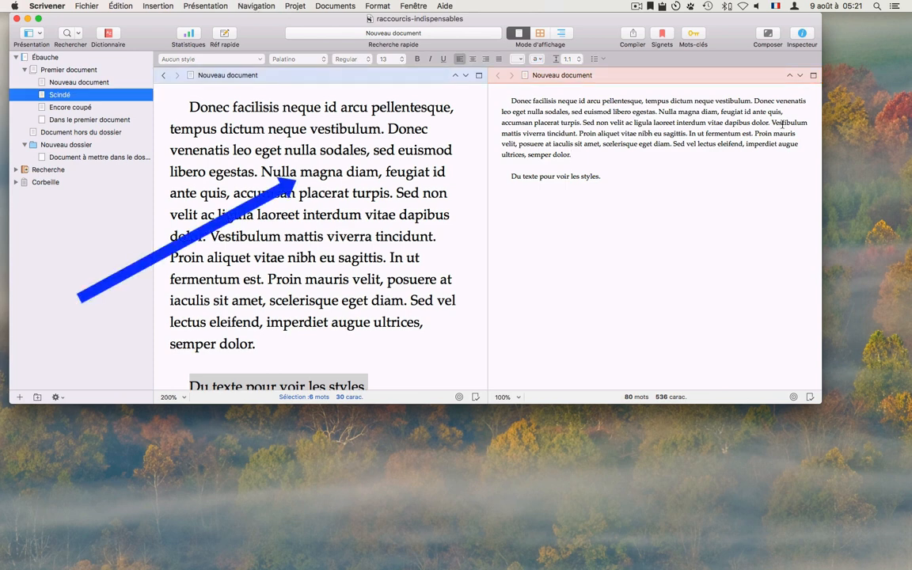
pyautogui.press('Down')
pyautogui.press('Down')
pyautogui.press('Up')
pyautogui.press('Up')
pyautogui.press('Up')
pyautogui.press('Up')
pyautogui.press('Down')
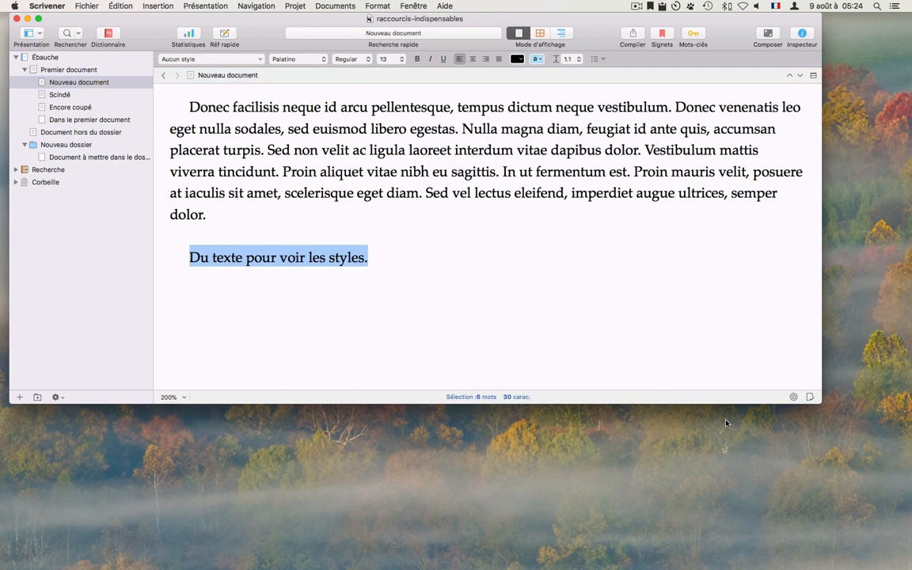
# - Switch the project window to full screen and return it to its normal size
pyautogui.press('ctrl+super+f')
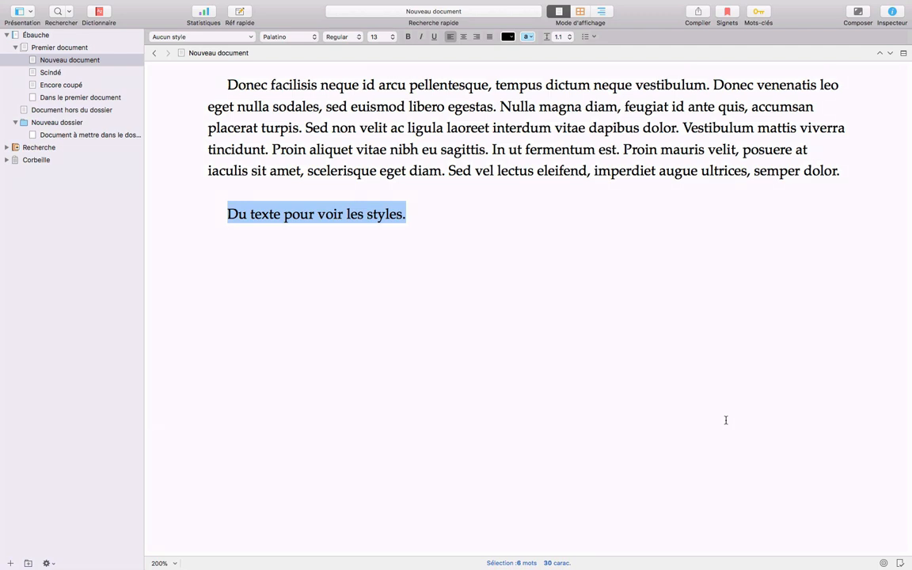
pyautogui.press('ctrl+super+f')
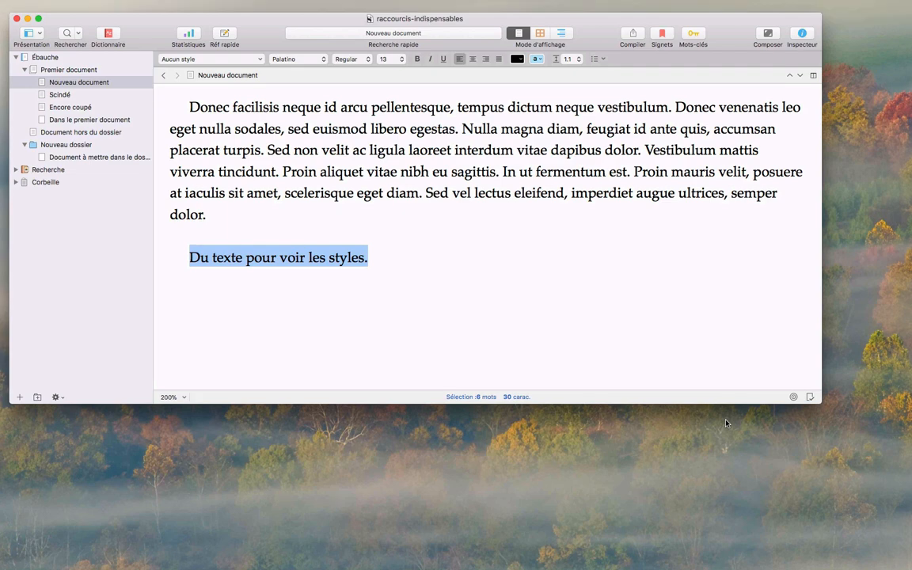
# - Add “Je suis en mode composite.” after “Du texte pour voir les styles.” in composition mode, and leave that mode
pyautogui.press('alt+super+f')
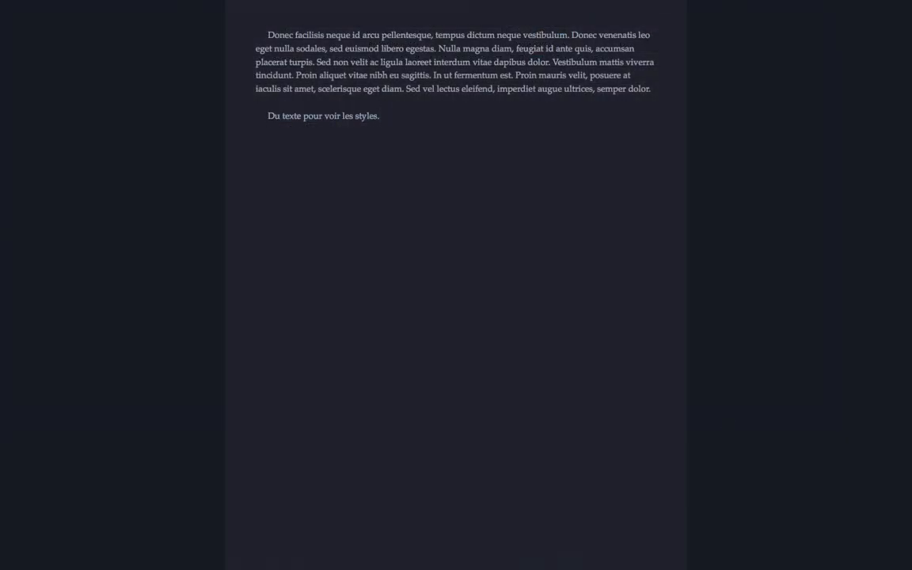
pyautogui.write('Je suis en mode composite.')
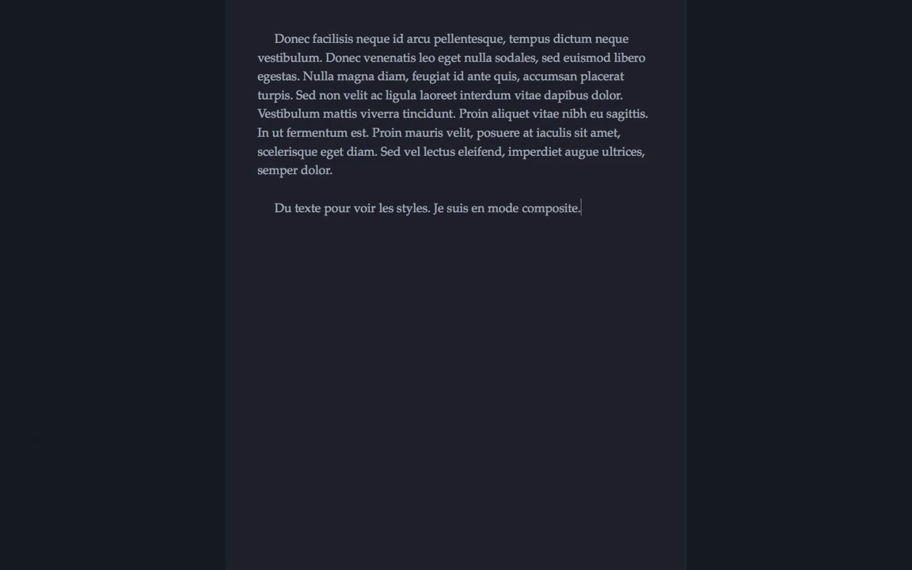
pyautogui.press('alt+super+f')
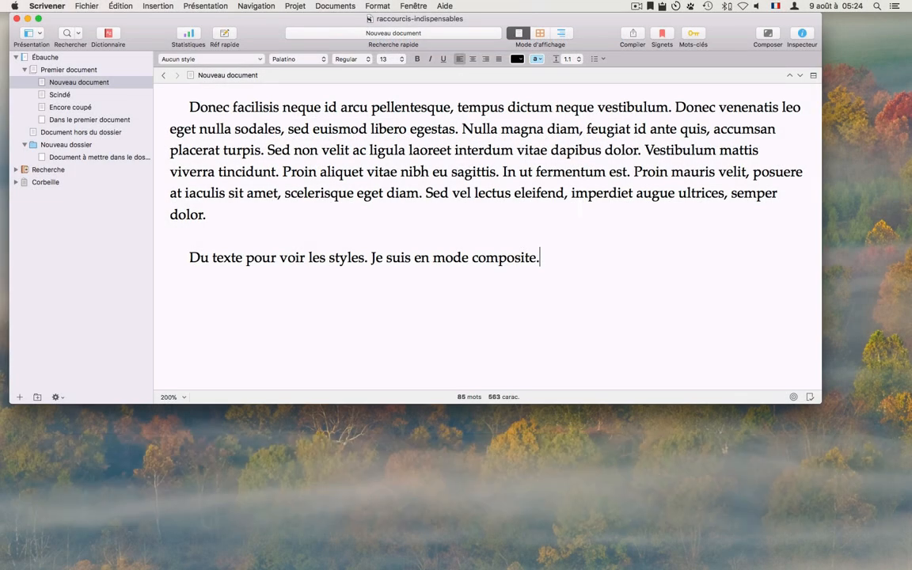
# - Hide the binder and show it again, repeating the toggle twice
pyautogui.press('alt+super+b')
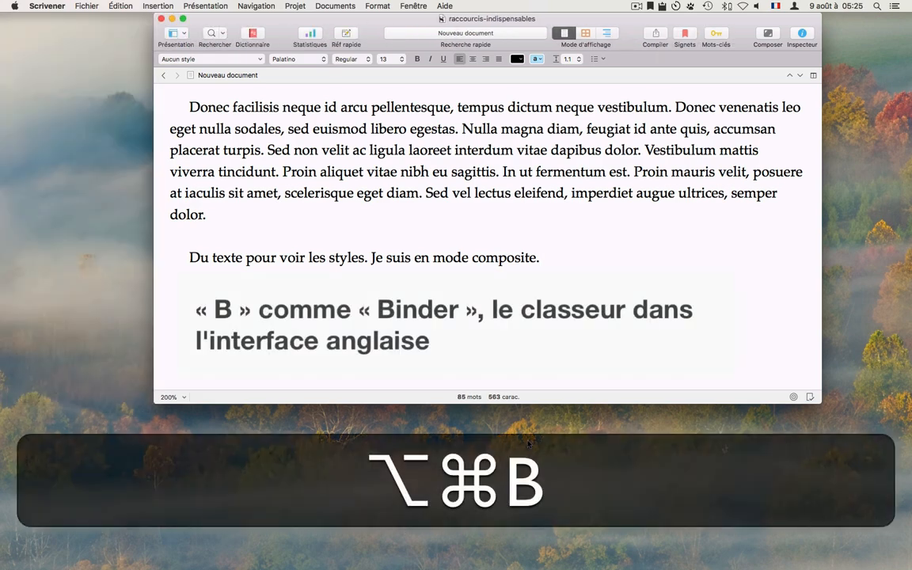
pyautogui.press('alt+super+b')
pyautogui.press('alt+super+b')
pyautogui.press('alt+super+b')
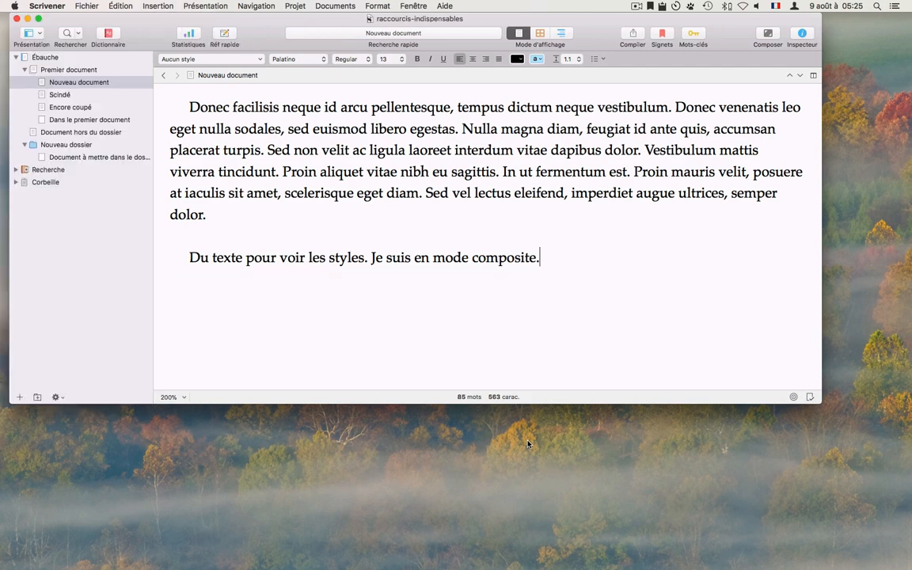
# - Toggle the inspector, leaving it shown beside “Nouveau document”
pyautogui.press('alt+super+i')
pyautogui.press('alt+super+i')
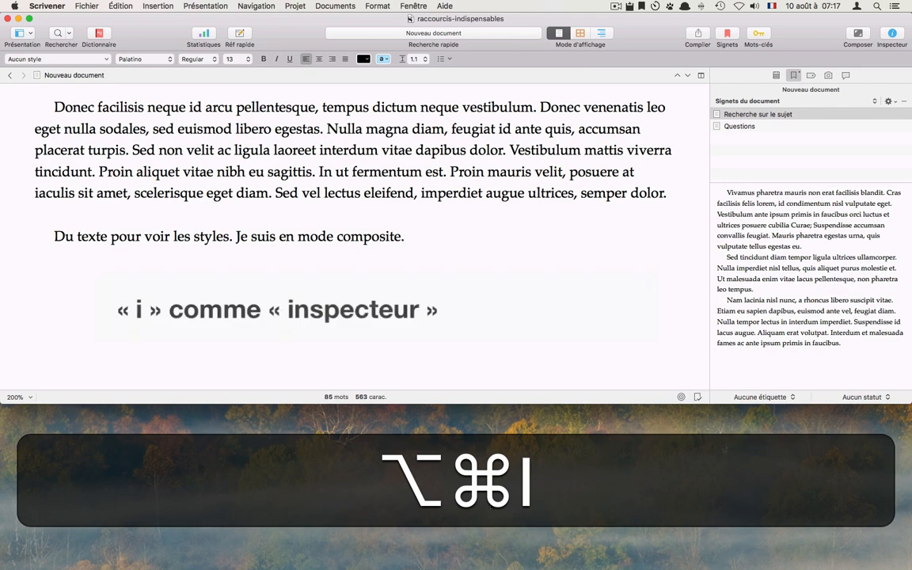
pyautogui.press('alt+super+i')
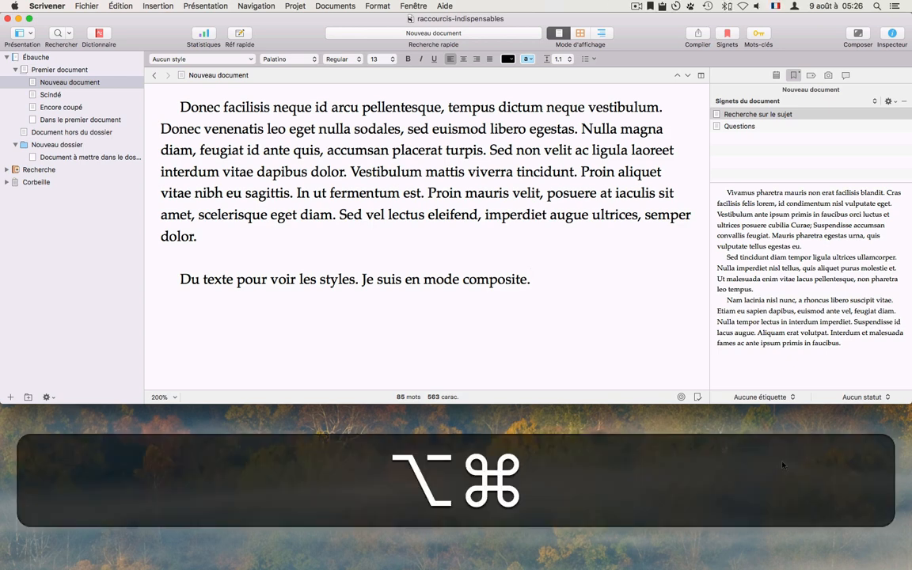
# - Browse the project settings down to “Métadonnées personnalisées” and “Mise en forme”, and close the settings
pyautogui.press('alt+super+comma')
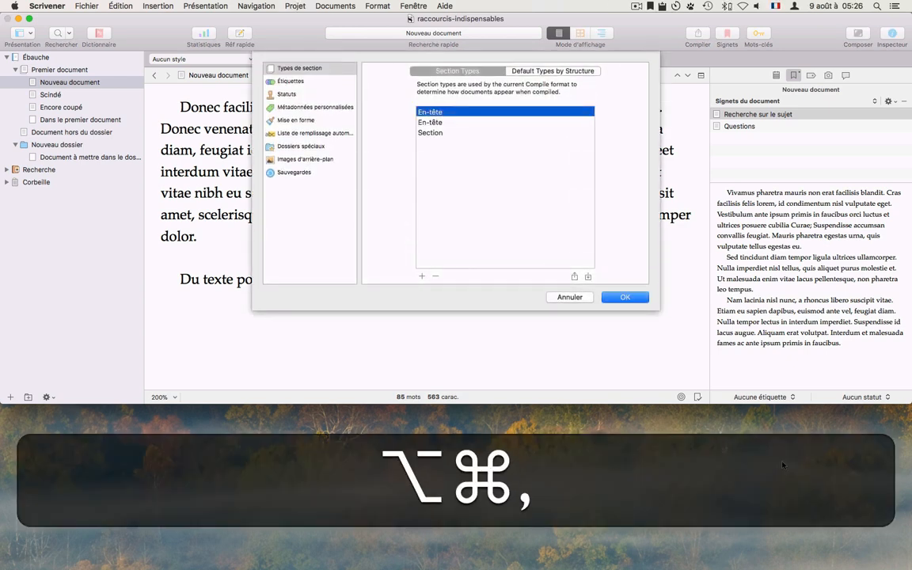
pyautogui.press('Tab')
pyautogui.press('Down')
pyautogui.press('Down')
pyautogui.press('Down')
pyautogui.press('Down')
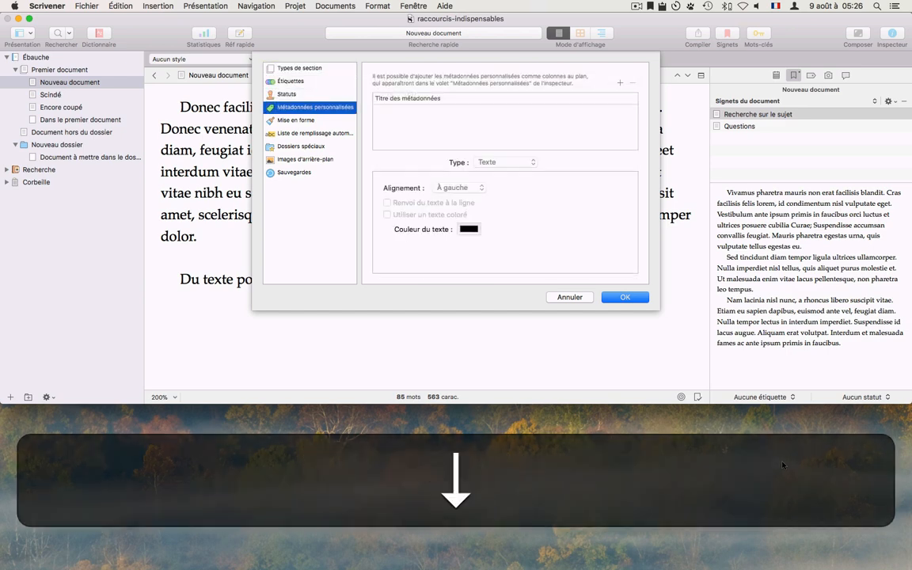
pyautogui.press('Tab')
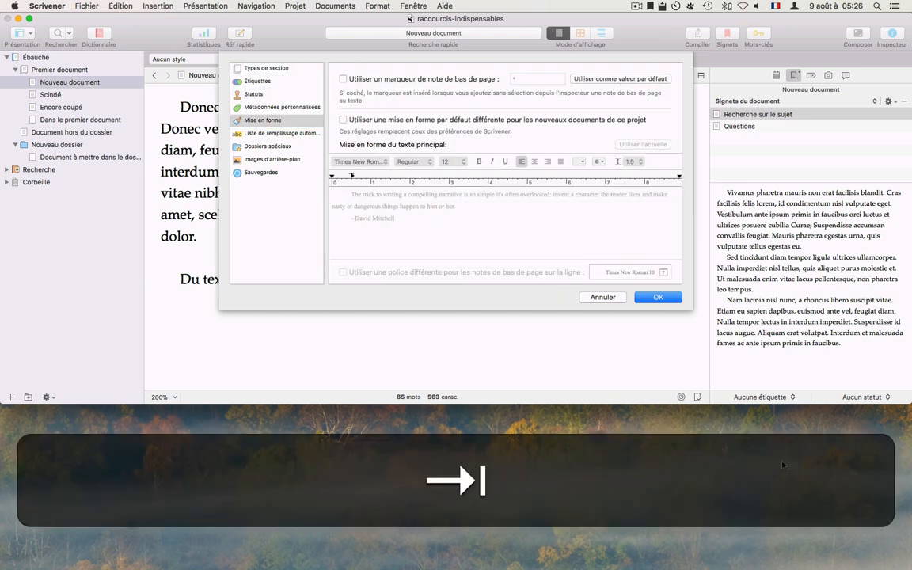
pyautogui.press('Tab')
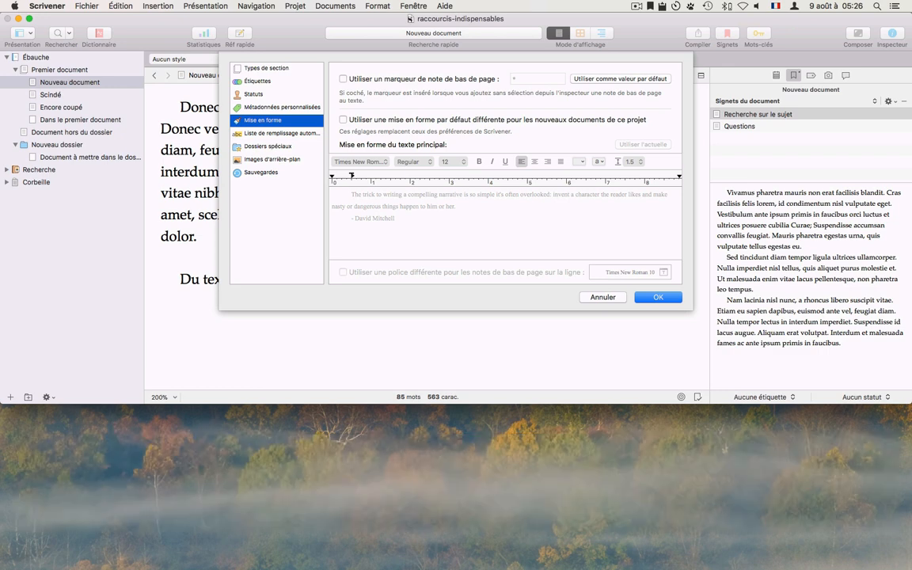
pyautogui.press('Return')
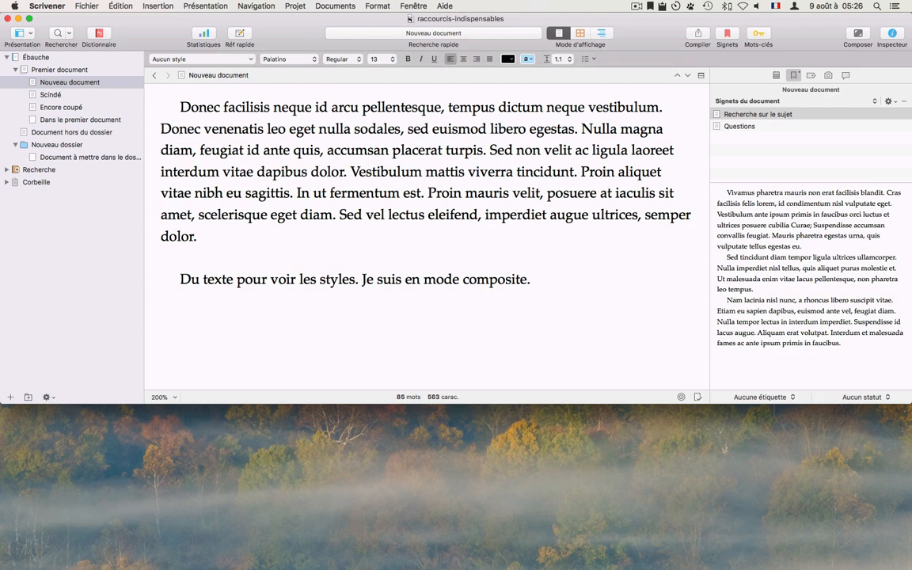
# - Open the project bookmarks in their own window, view the “Recherche sur le sujet” bookmark and close the window
pyautogui.press('shift+super+b')
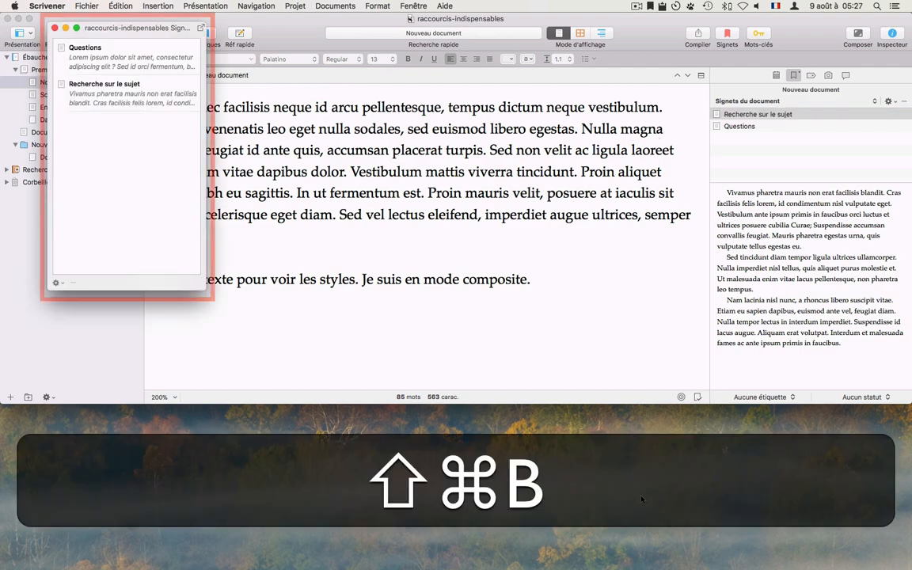
pyautogui.press('shift+super+b')
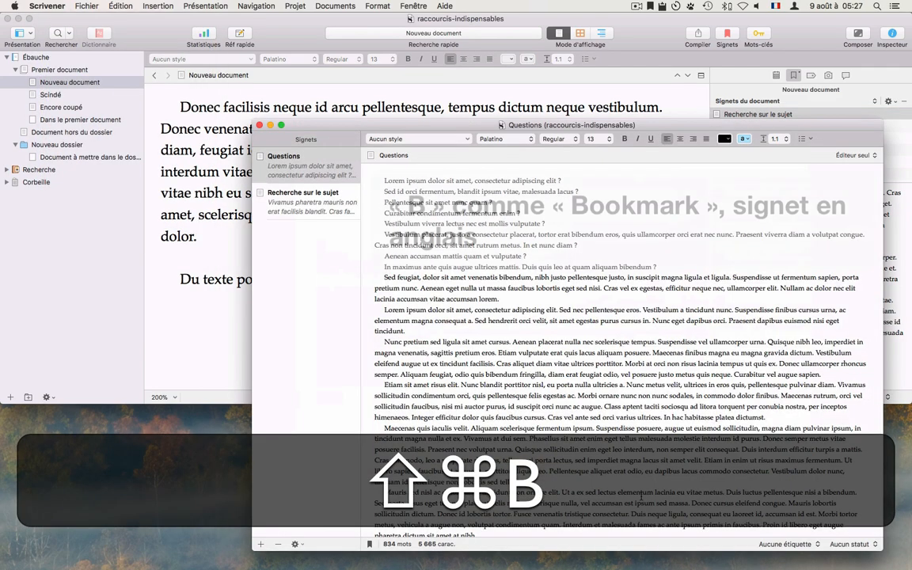
pyautogui.hotkey('ctrl', 'Tab')
pyautogui.hotkey('ctrl', 'Down')
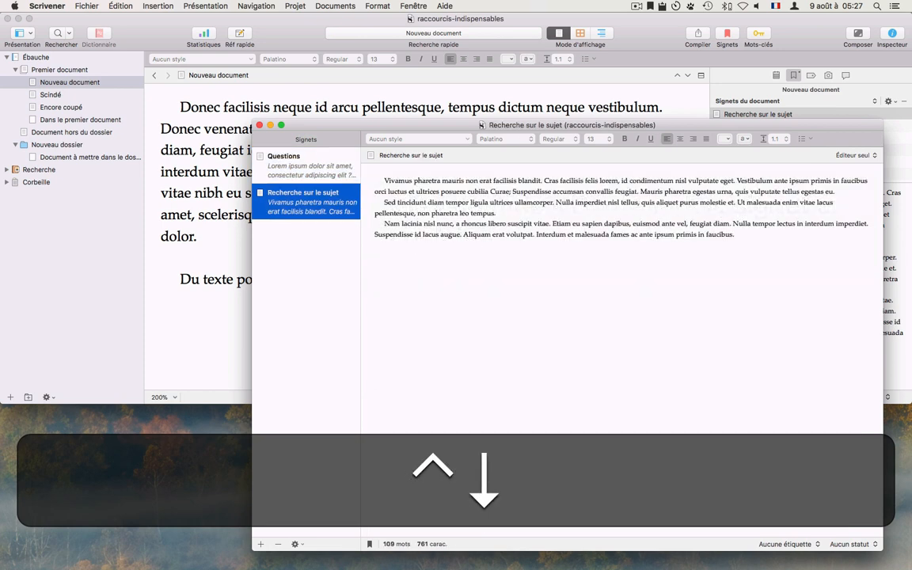
pyautogui.hotkey('ctrl', 'Tab')
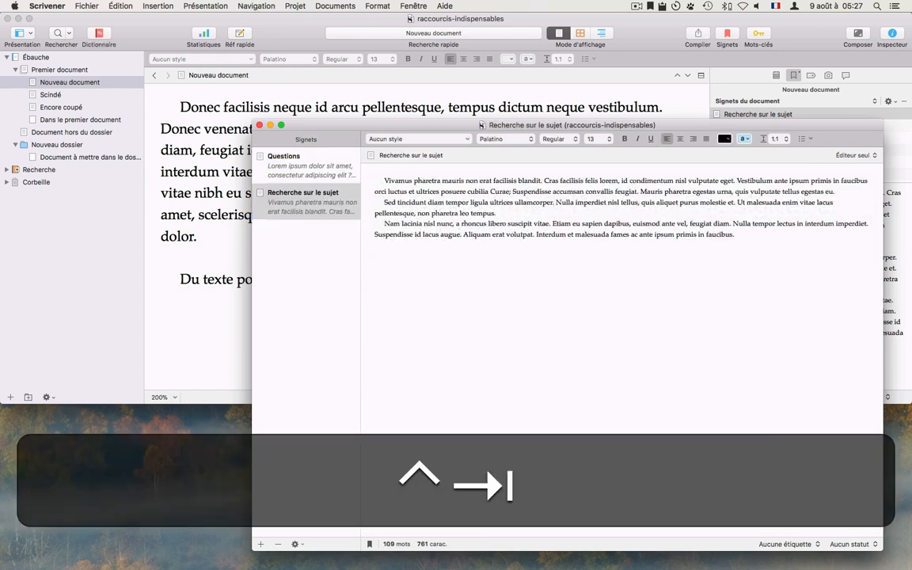
pyautogui.hotkey('ctrl', 'Tab')
pyautogui.press('super+w')
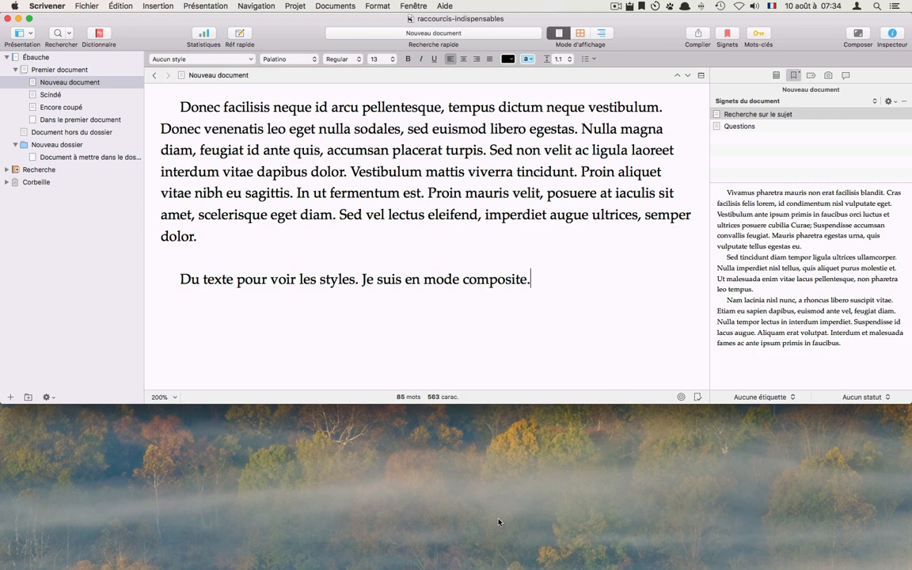
# - Show the project keywords, select the keyword “pellentesque” and close the keywords window
pyautogui.press('shift+super+k')
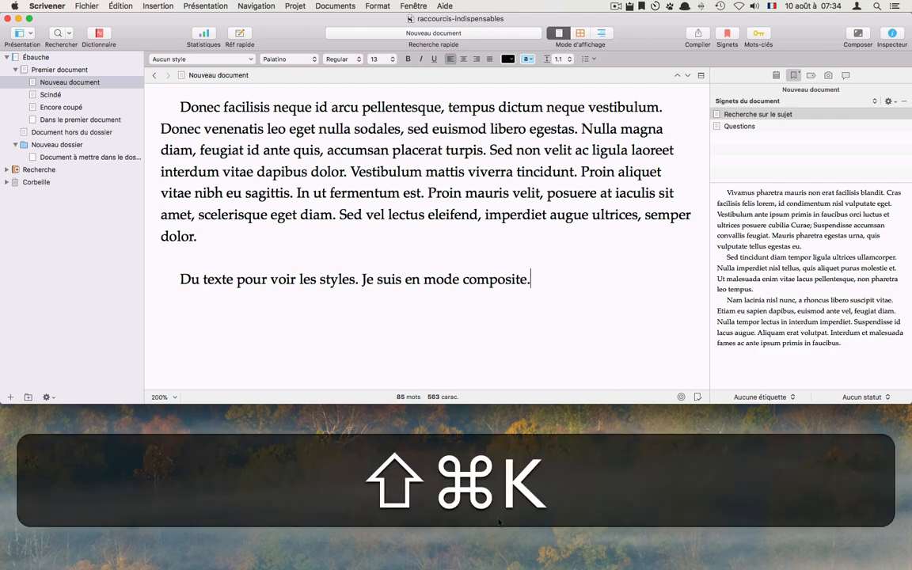
pyautogui.click(124, 195)
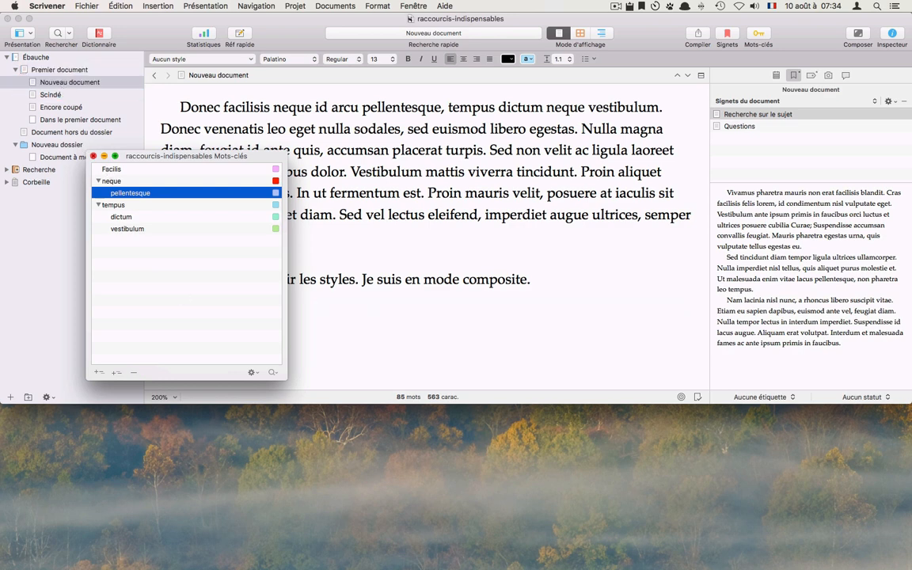
pyautogui.press('super+shift+k')
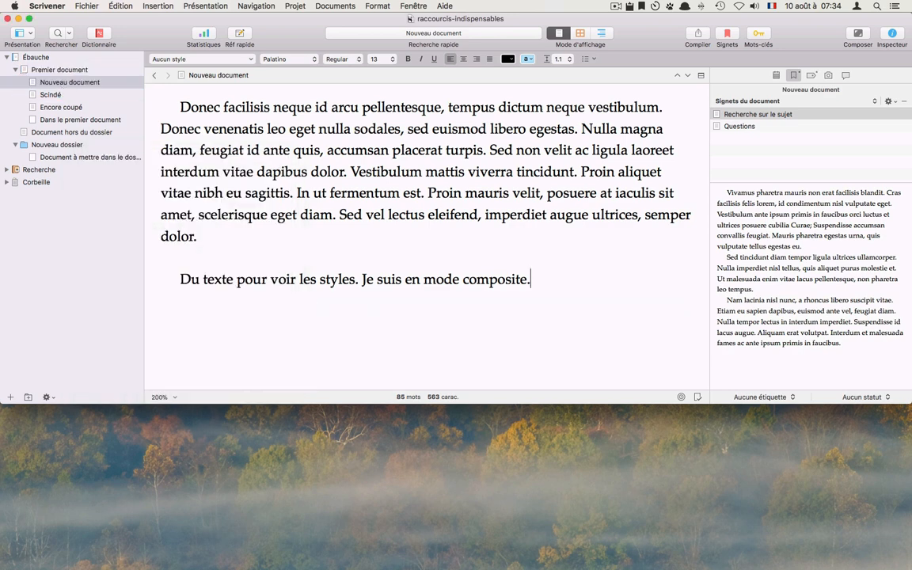
# - Review the project's writing targets and its compiled statistics, closing each window after viewing
pyautogui.press('super+shift+t')
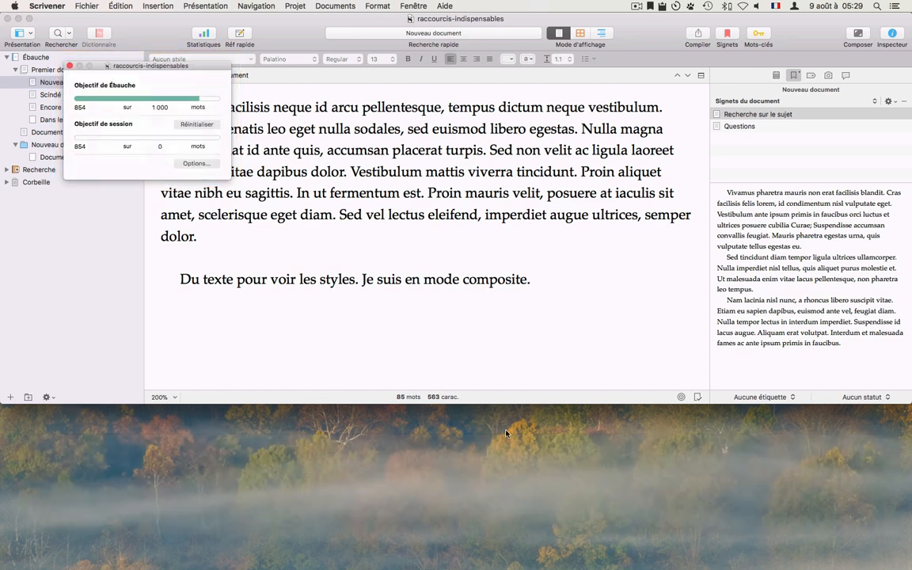
pyautogui.press('super+shift+t')
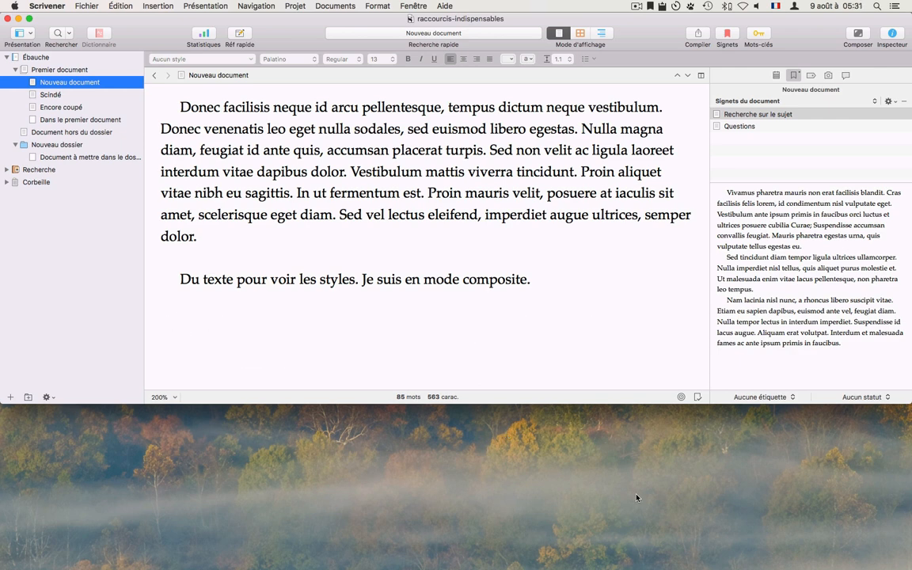
pyautogui.press('alt+shift+super+s')
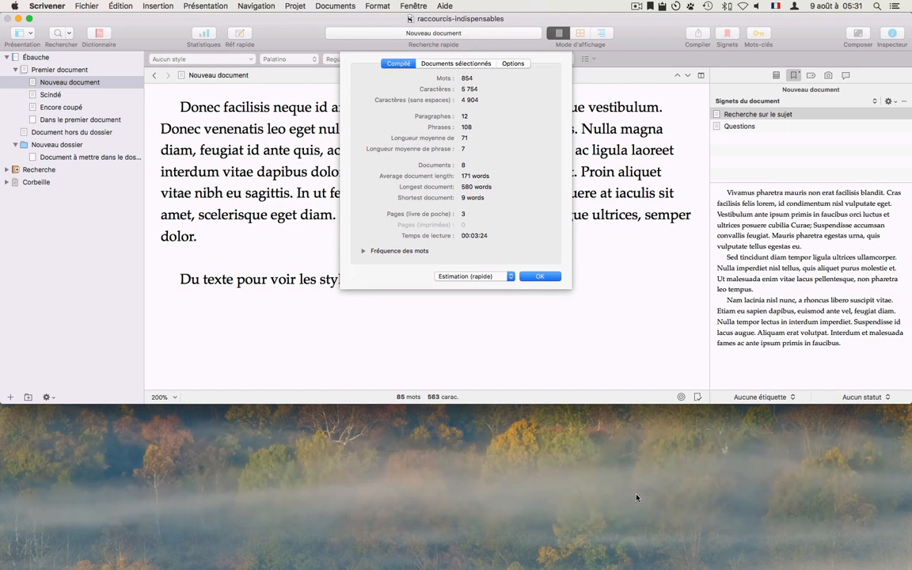
pyautogui.press('Return')
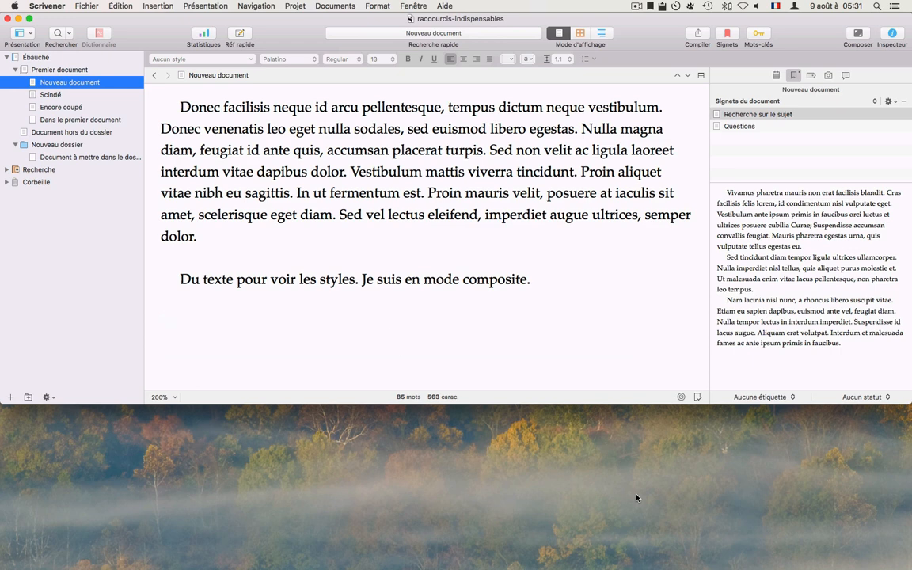
# - Look up the shortcut for importing files into the project without importing anything
pyautogui.click(84, 7)
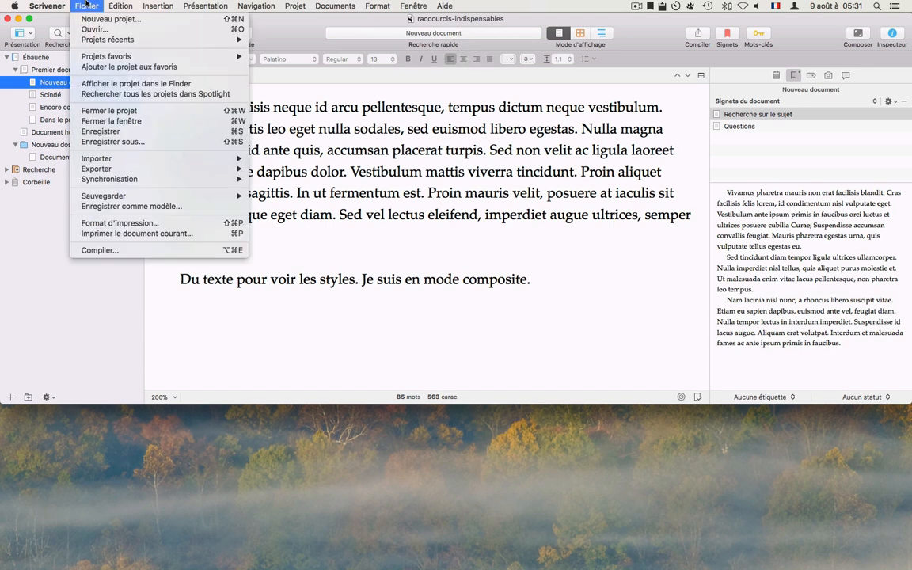
pyautogui.moveTo(126, 159)
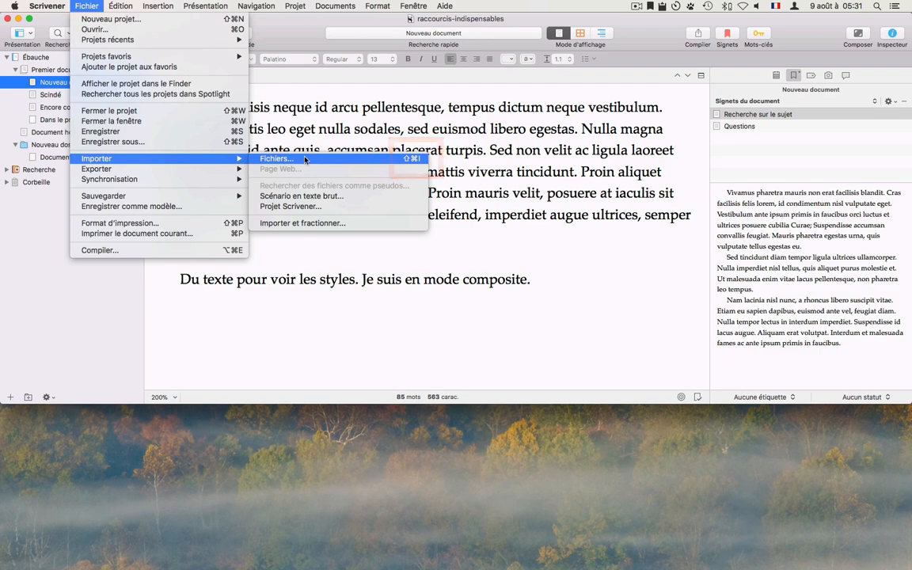
pyautogui.click(372, 315)
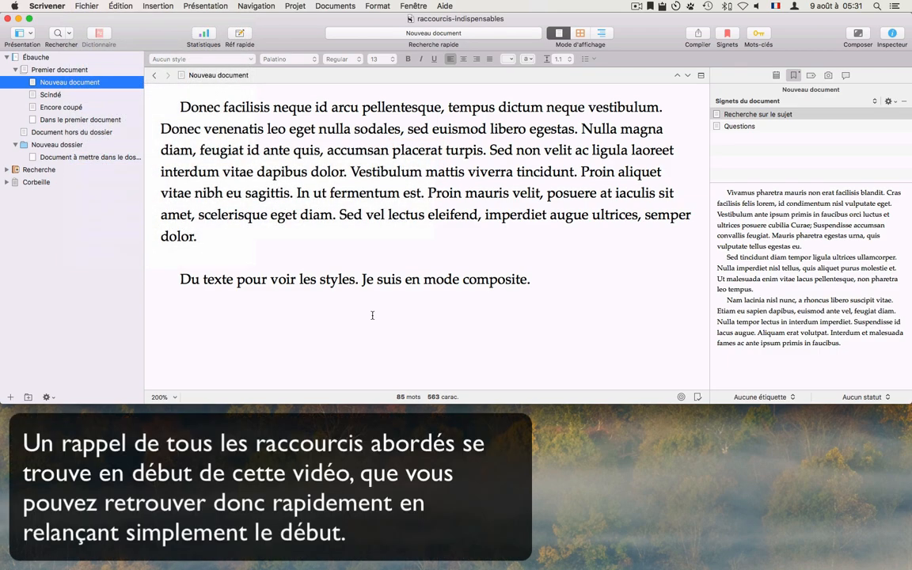